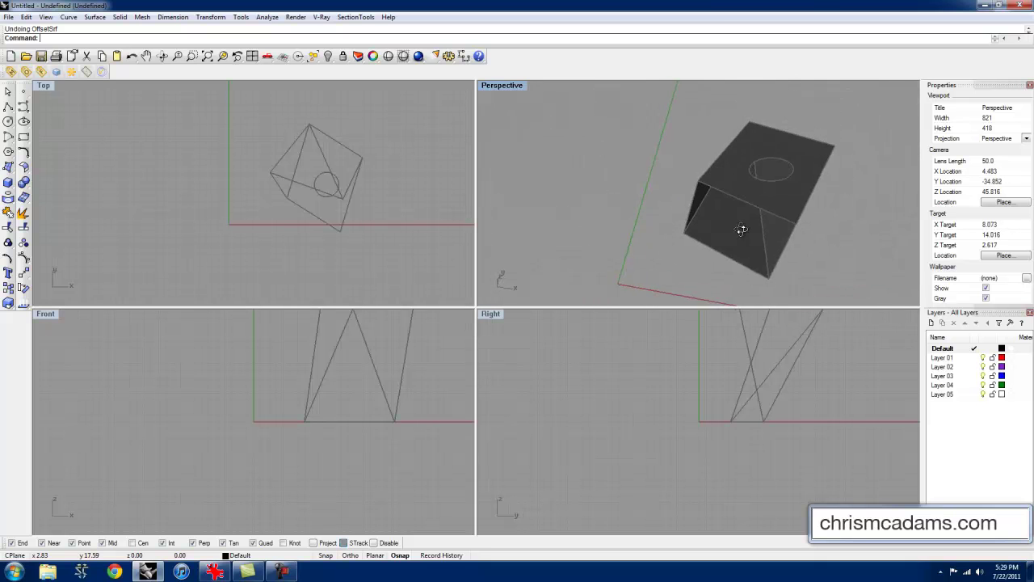
Select the tapered box polysurface with the circular hole and examine its faces from several angles in the Perspective view.
{"action": "left_click", "coordinate": [740, 199]}
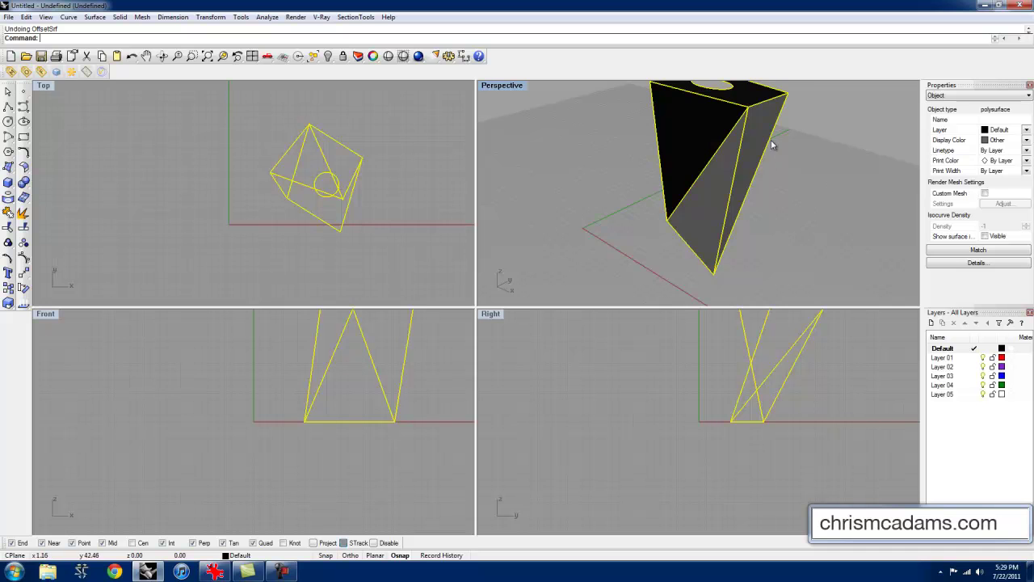
{"action": "right_click_drag", "start_coordinate": [772, 144], "coordinate": [664, 227]}
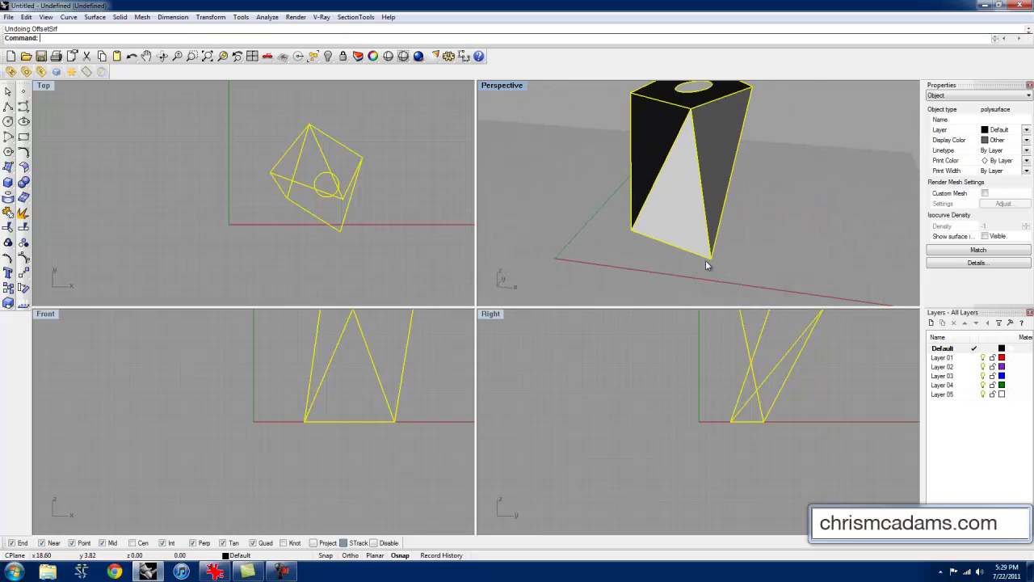
{"action": "right_click_drag", "start_coordinate": [698, 118], "coordinate": [647, 126]}
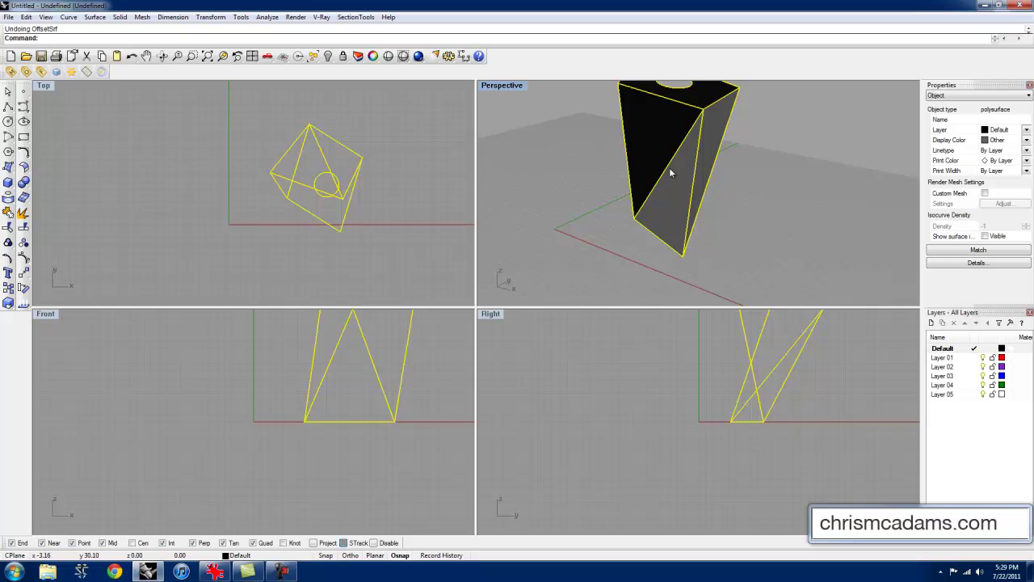
{"action": "right_click_drag", "start_coordinate": [679, 227], "coordinate": [661, 132]}
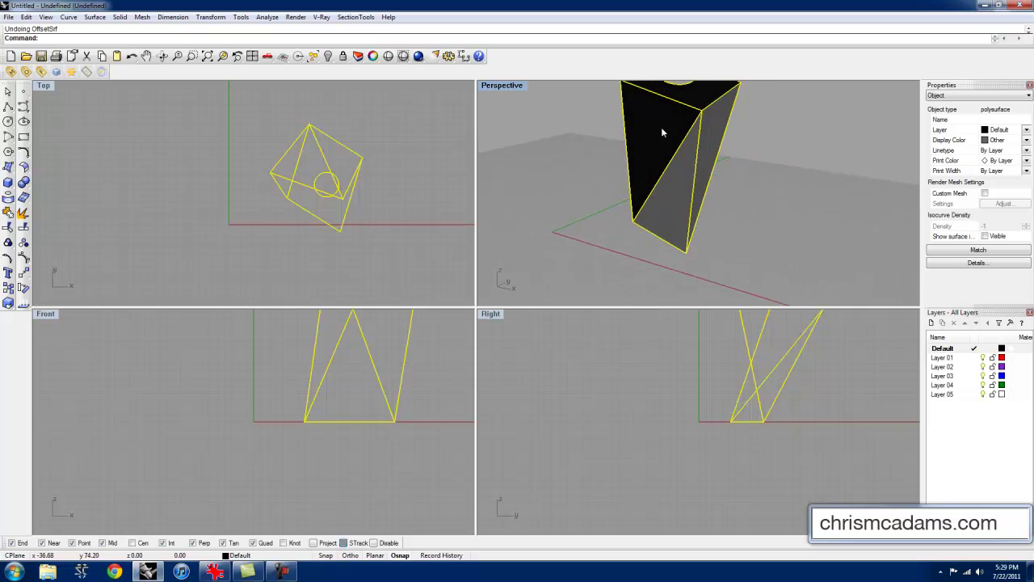
{"action": "mouse_move", "coordinate": [662, 189]}
{"action": "right_mouse_down"}
{"action": "mouse_move", "coordinate": [706, 171]}
{"action": "mouse_move", "coordinate": [693, 226]}
{"action": "mouse_move", "coordinate": [734, 170]}
{"action": "mouse_move", "coordinate": [760, 191]}
{"action": "mouse_move", "coordinate": [647, 199]}
{"action": "mouse_move", "coordinate": [695, 198]}
{"action": "mouse_move", "coordinate": [738, 173]}
{"action": "mouse_move", "coordinate": [677, 183]}
{"action": "mouse_move", "coordinate": [646, 206]}
{"action": "mouse_move", "coordinate": [650, 235]}
{"action": "mouse_move", "coordinate": [657, 203]}
{"action": "right_mouse_up"}
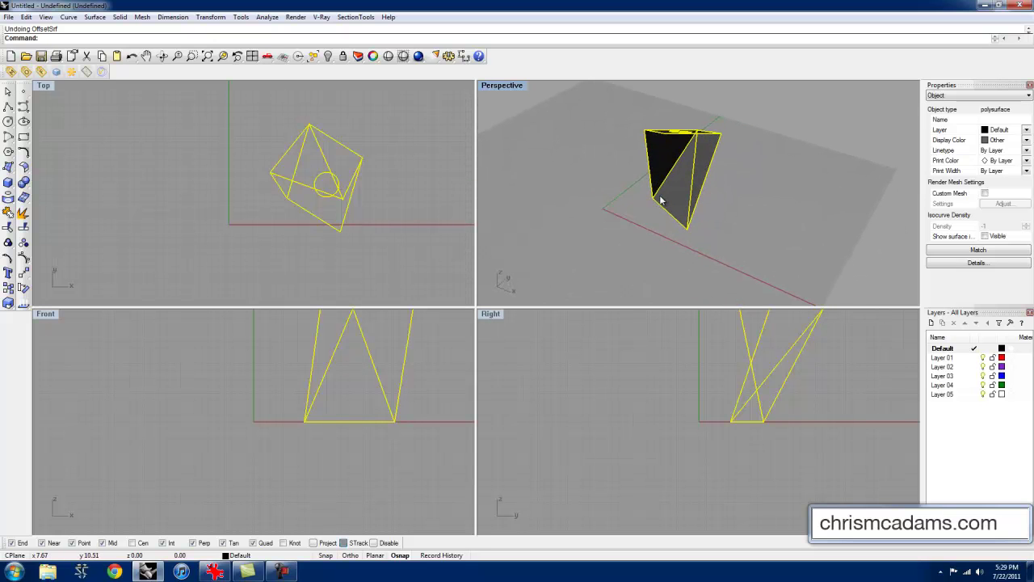
{"action": "right_click_drag", "start_coordinate": [678, 194], "coordinate": [659, 174]}
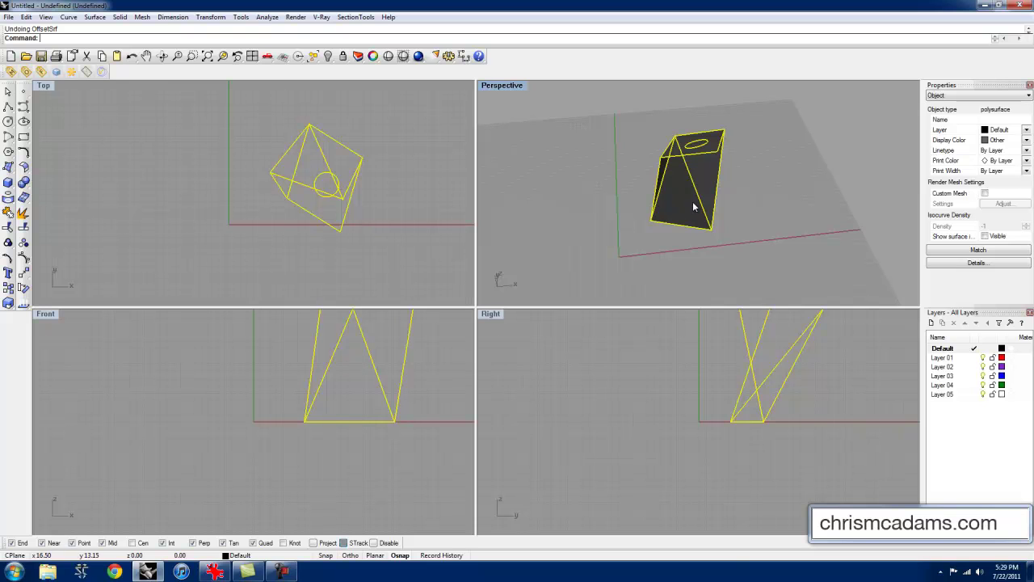
{"action": "mouse_move", "coordinate": [692, 202]}
{"action": "right_mouse_down"}
{"action": "mouse_move", "coordinate": [660, 208]}
{"action": "mouse_move", "coordinate": [696, 205]}
{"action": "right_mouse_up"}
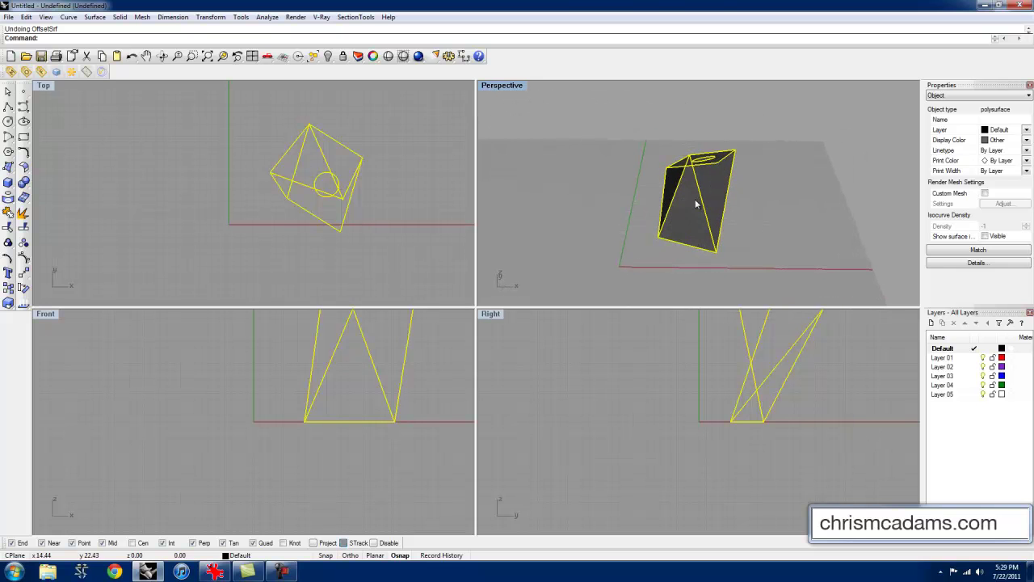
Unroll the box polysurface with UnrollSrf, using Explode=No and Labels=Yes.
{"action": "left_click", "coordinate": [757, 185]}
{"action": "left_click", "coordinate": [697, 212]}
{"action": "right_click_drag", "start_coordinate": [756, 185], "coordinate": [705, 188]}
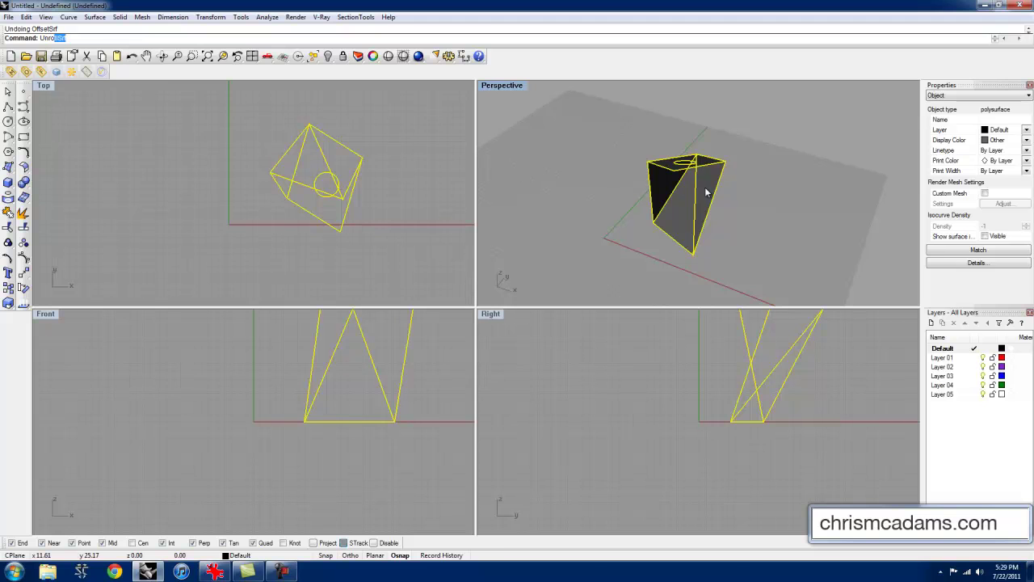
{"action": "key", "text": "Return"}
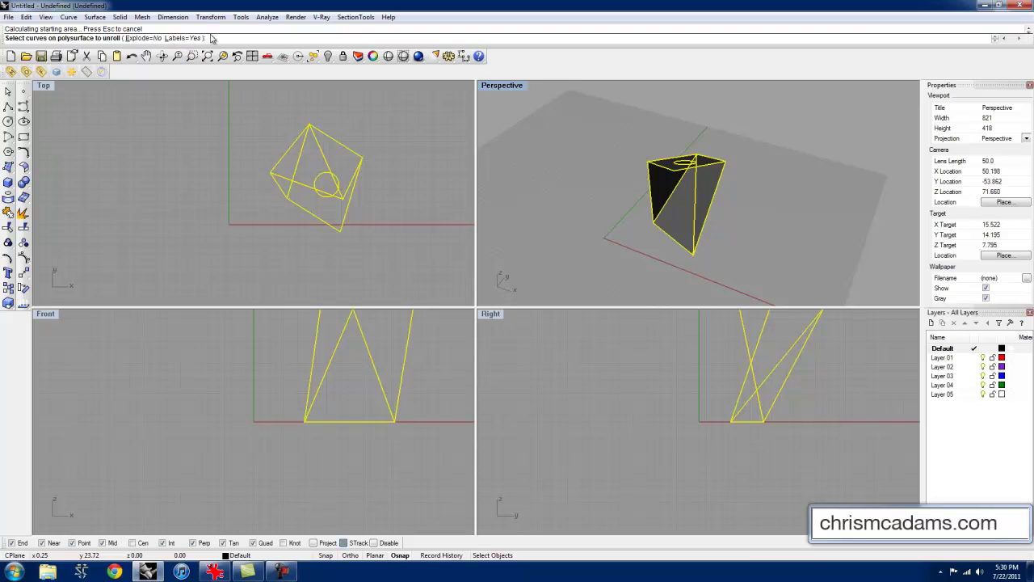
{"action": "key", "text": "Return"}
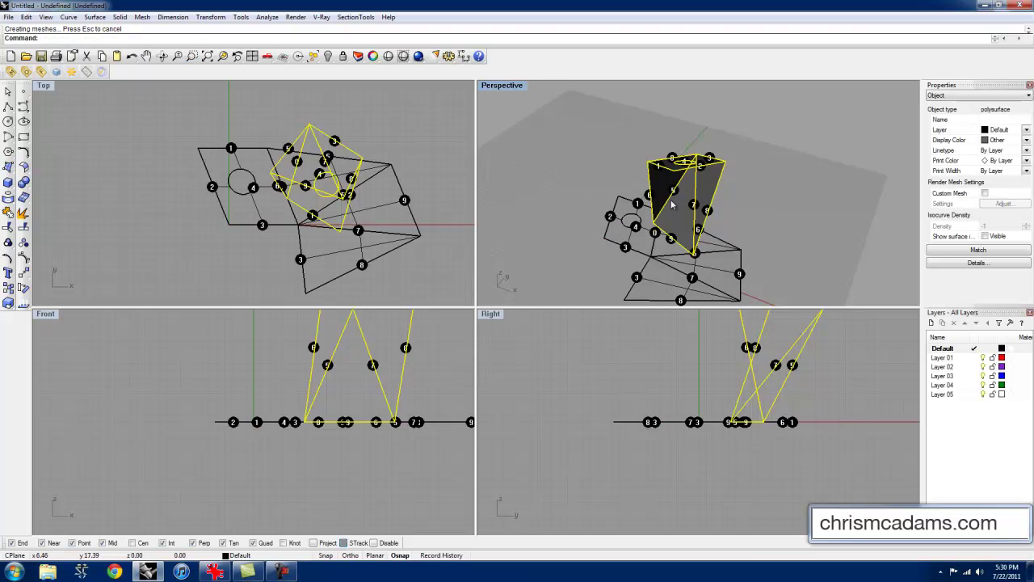
Move the unrolled pattern together with its number labels clear of the original box, farther along the Y axis in the Top view.
{"action": "left_click", "coordinate": [225, 206]}
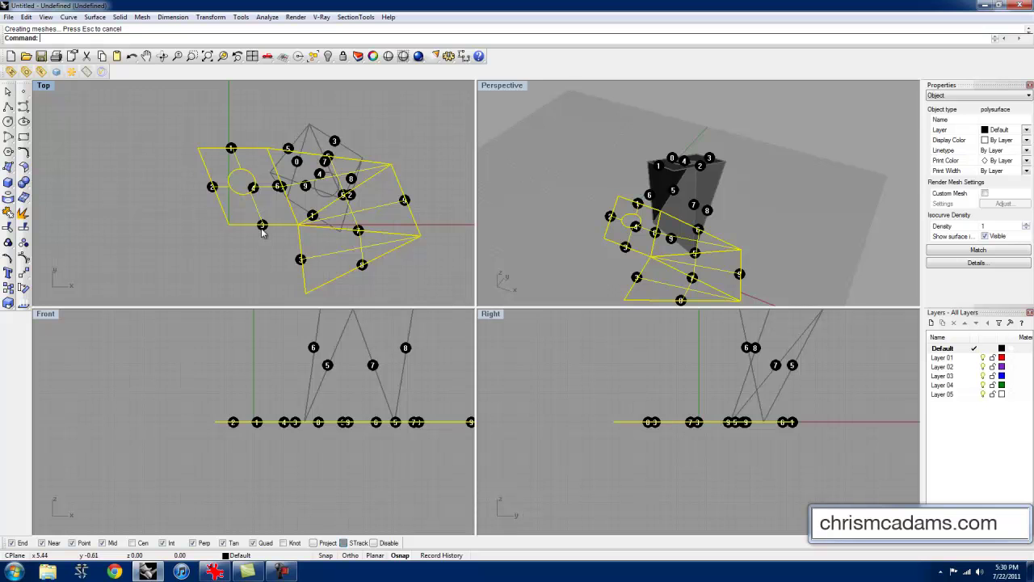
{"action": "left_click", "coordinate": [262, 228], "text": "shift"}
{"action": "type", "text": "Move"}
{"action": "key", "text": "Return"}
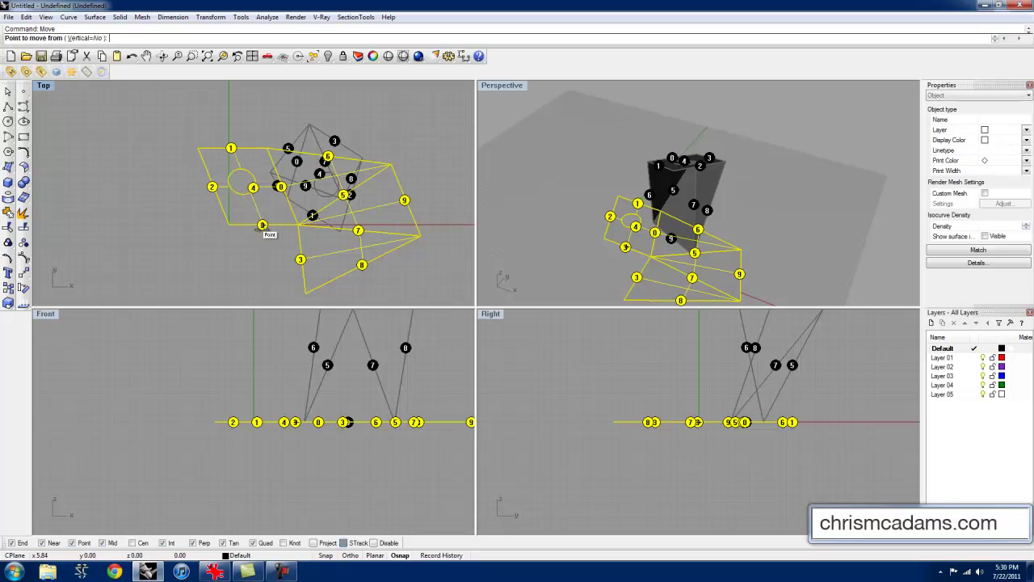
{"action": "left_click", "coordinate": [260, 204]}
{"action": "scroll", "coordinate": [251, 207], "scroll_direction": "down", "scroll_amount": 6}
{"action": "right_click_drag", "start_coordinate": [234, 220], "coordinate": [196, 286]}
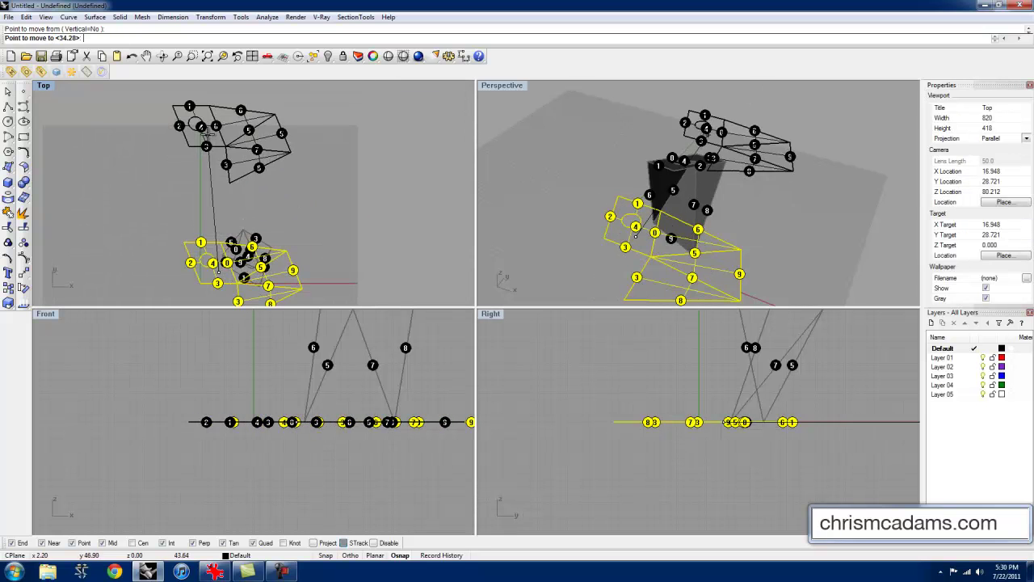
{"action": "left_click", "coordinate": [205, 139]}
Select the unrolled pattern and turn off the visibility of its surface isocurves.
{"action": "scroll", "coordinate": [278, 157], "scroll_direction": "up", "scroll_amount": 6}
{"action": "left_click", "coordinate": [290, 184]}
{"action": "right_click_drag", "start_coordinate": [288, 179], "coordinate": [289, 226]}
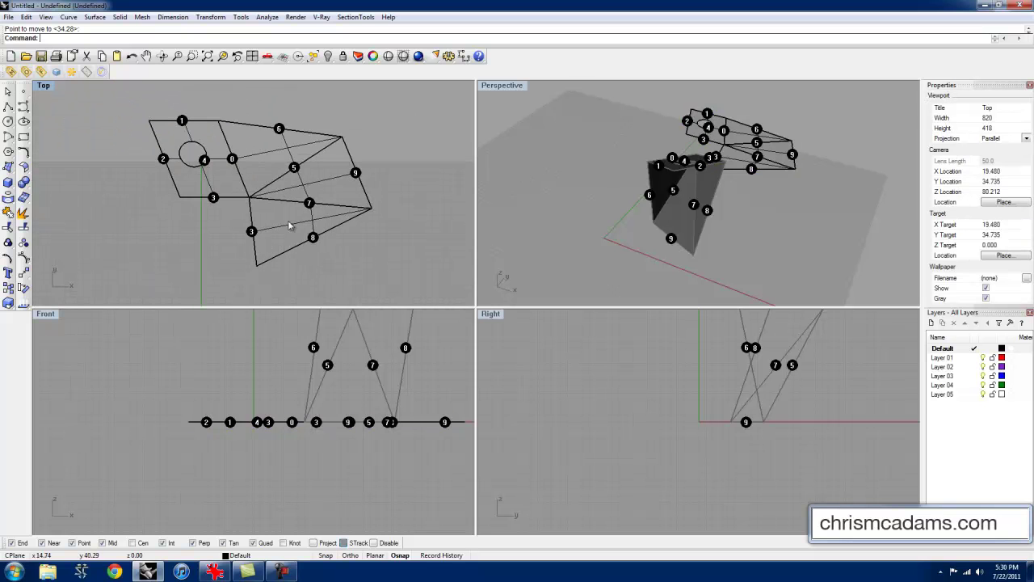
{"action": "left_click", "coordinate": [312, 228]}
{"action": "right_click_drag", "start_coordinate": [382, 229], "coordinate": [394, 224]}
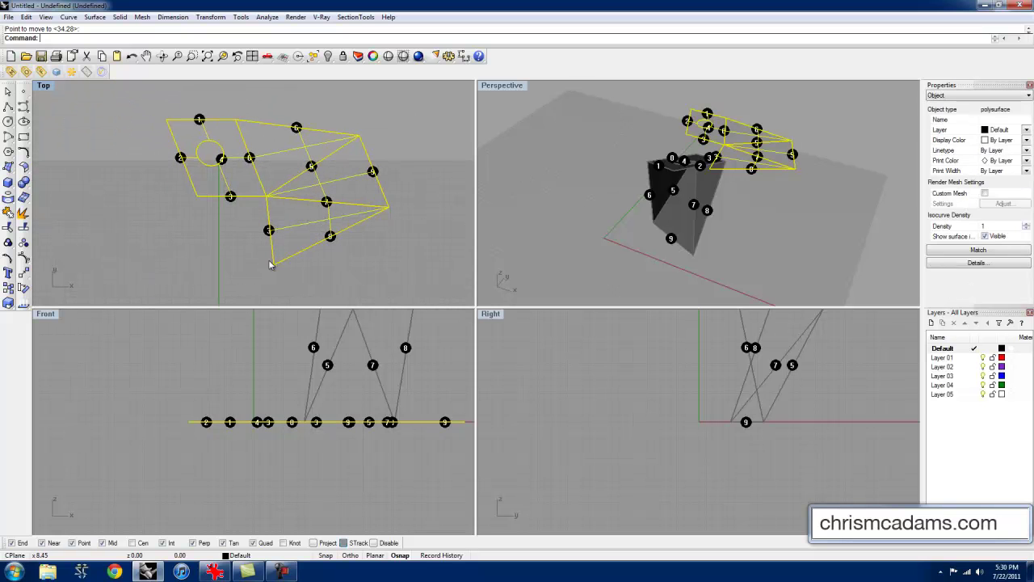
{"action": "right_click_drag", "start_coordinate": [391, 188], "coordinate": [399, 179]}
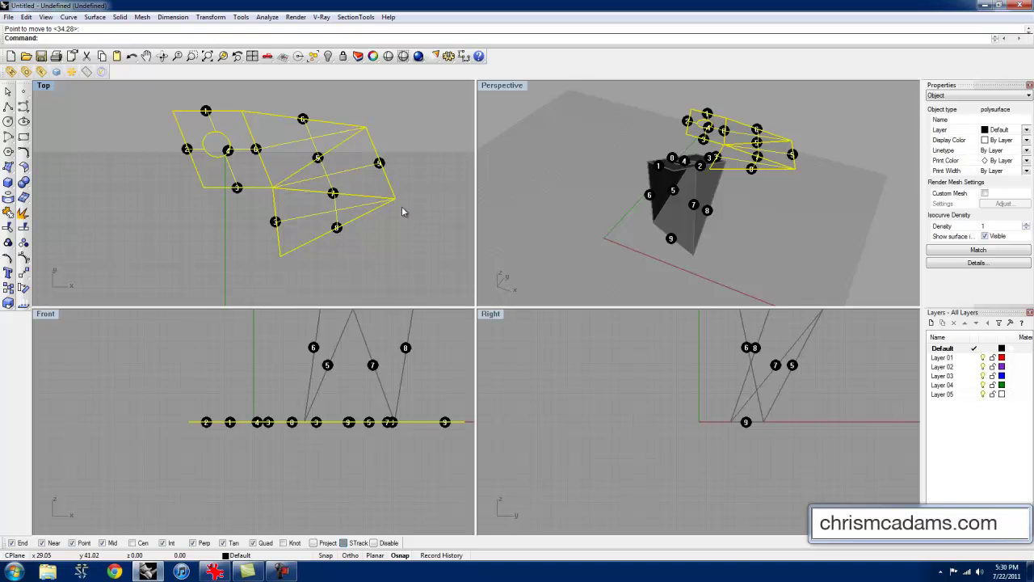
{"action": "left_click", "coordinate": [985, 236]}
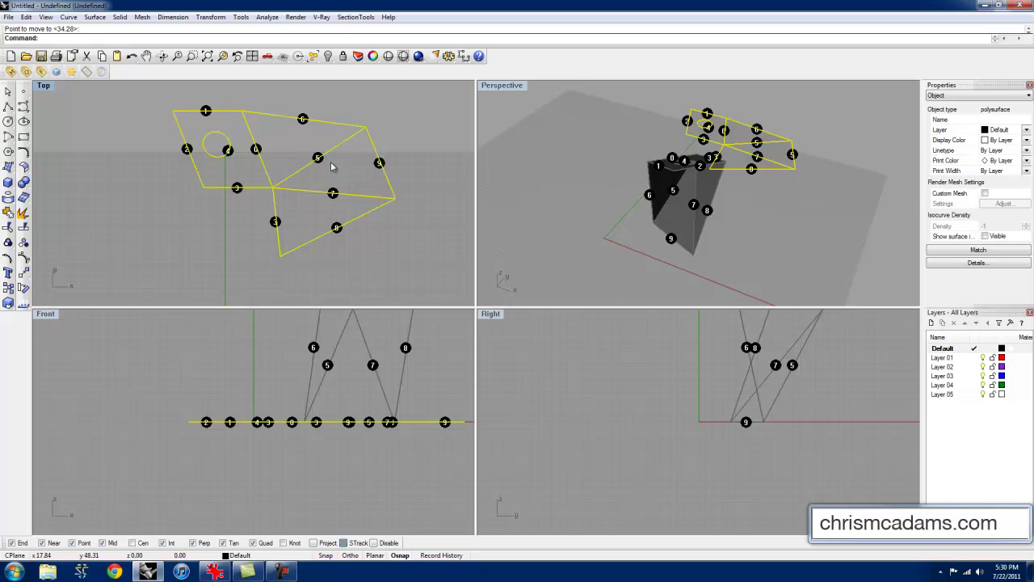
Compare the numbered edge labels on the 3D box with the matching labels on the unrolled pattern.
{"action": "right_click_drag", "start_coordinate": [678, 184], "coordinate": [618, 168]}
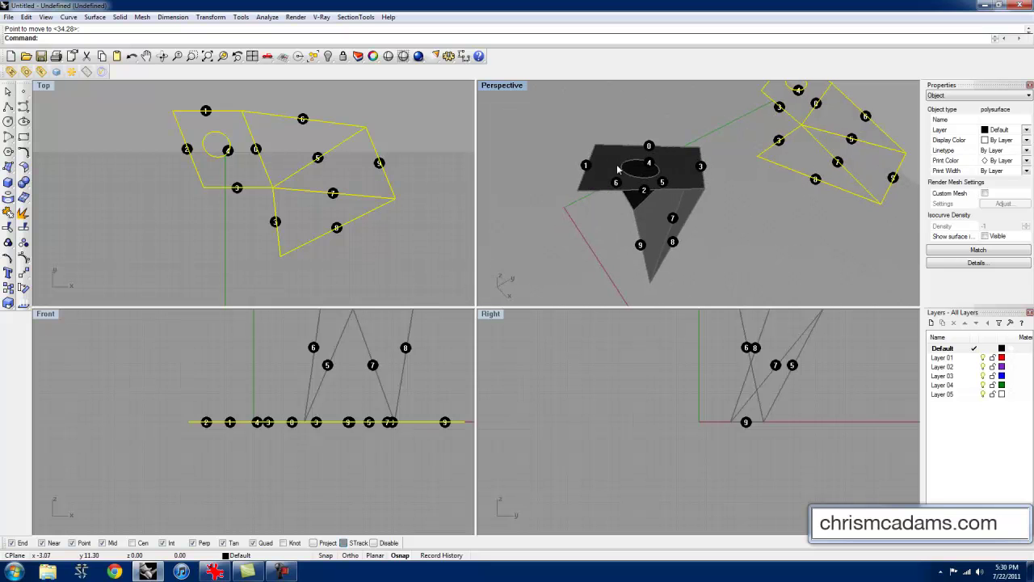
{"action": "mouse_move", "coordinate": [346, 231]}
{"action": "right_mouse_down"}
{"action": "mouse_move", "coordinate": [371, 211]}
{"action": "mouse_move", "coordinate": [338, 237]}
{"action": "right_mouse_up"}
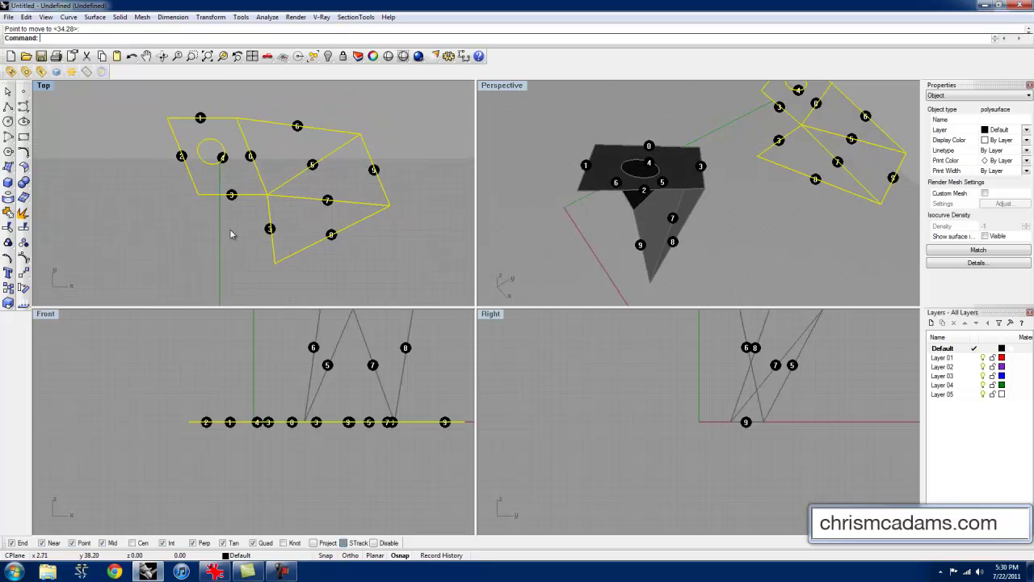
{"action": "right_click_drag", "start_coordinate": [656, 244], "coordinate": [638, 266]}
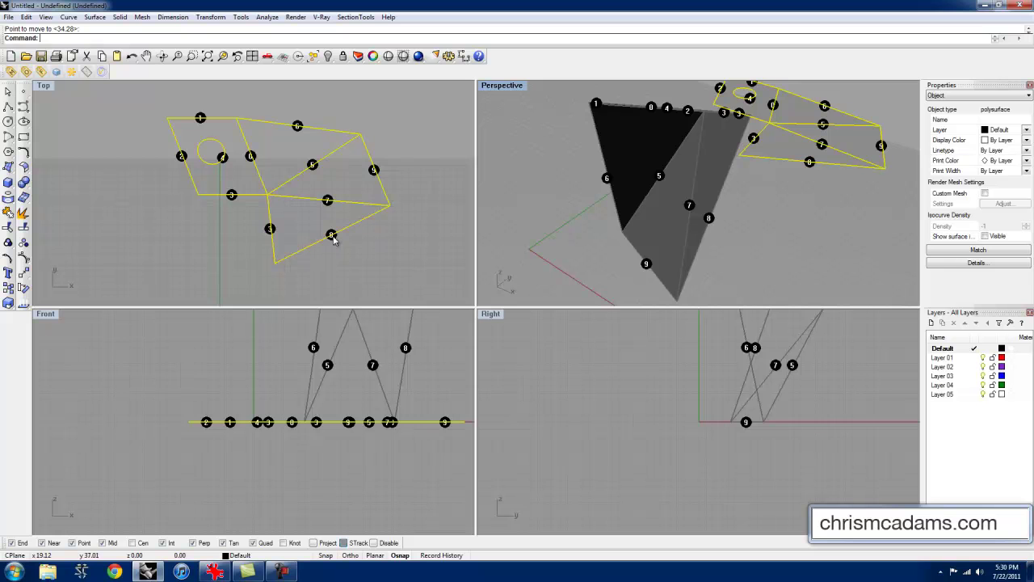
{"action": "mouse_move", "coordinate": [712, 205]}
{"action": "right_mouse_down"}
{"action": "mouse_move", "coordinate": [820, 169]}
{"action": "mouse_move", "coordinate": [725, 196]}
{"action": "right_mouse_up"}
{"action": "right_click_drag", "start_coordinate": [690, 154], "coordinate": [618, 143]}
{"action": "right_click_drag", "start_coordinate": [648, 184], "coordinate": [689, 184]}
{"action": "right_click_drag", "start_coordinate": [669, 232], "coordinate": [677, 192]}
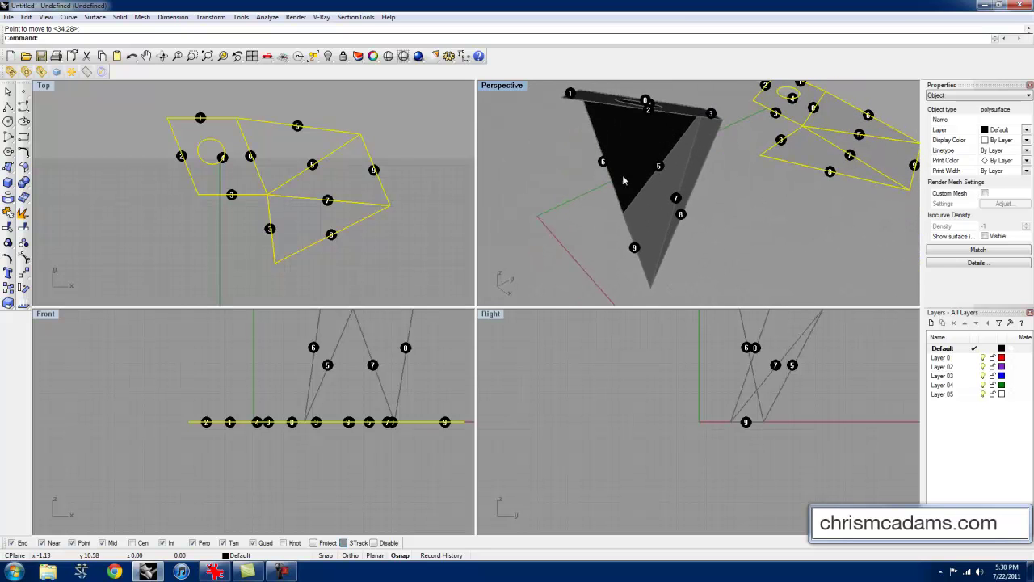
{"action": "right_click_drag", "start_coordinate": [661, 151], "coordinate": [632, 196]}
Undo the edits to the unrolled pattern, back through its move and the UnrollSrf operation.
{"action": "scroll", "coordinate": [676, 169], "scroll_direction": "down", "scroll_amount": 5}
{"action": "key", "text": "ctrl+z"}
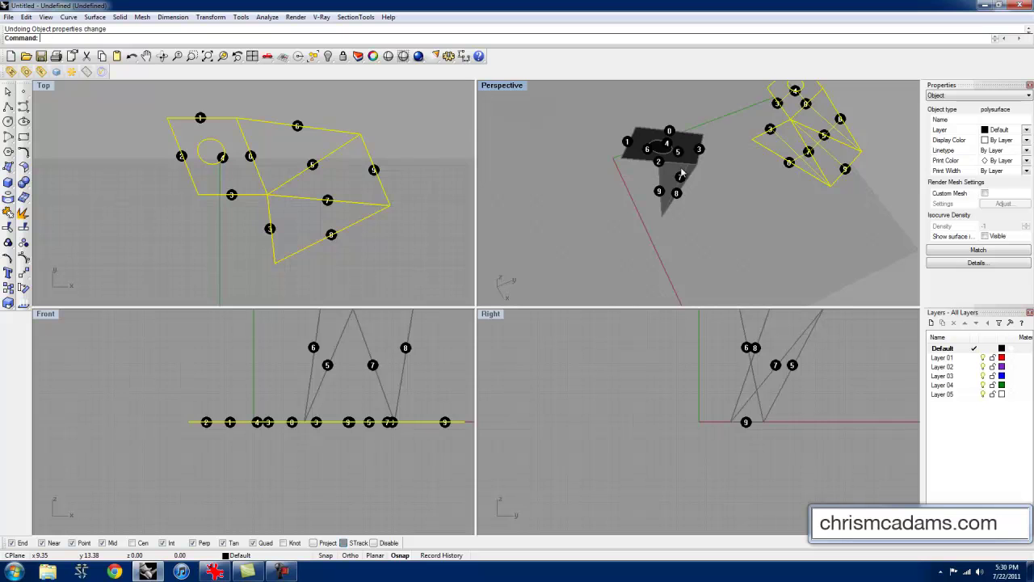
{"action": "key", "text": "ctrl+z"}
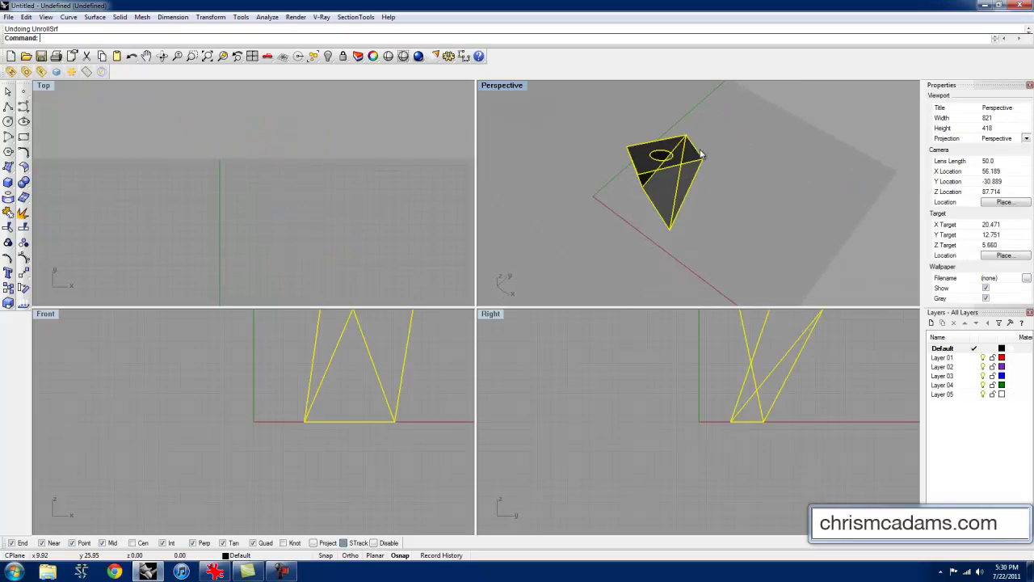
Unroll the selected box polysurface again with Explode=Yes and Labels=No.
{"action": "key", "text": "Return"}
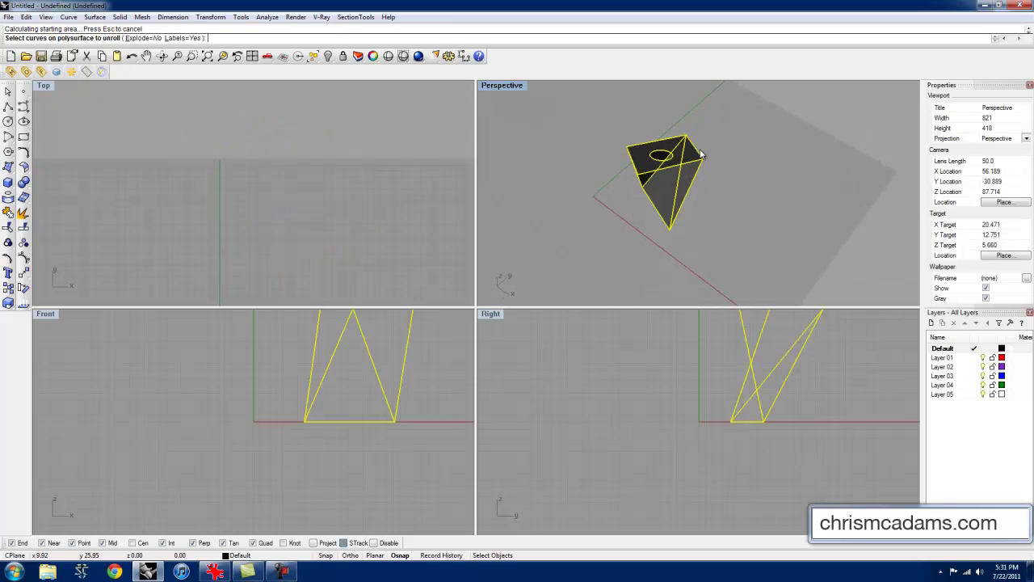
{"action": "left_click", "coordinate": [148, 38]}
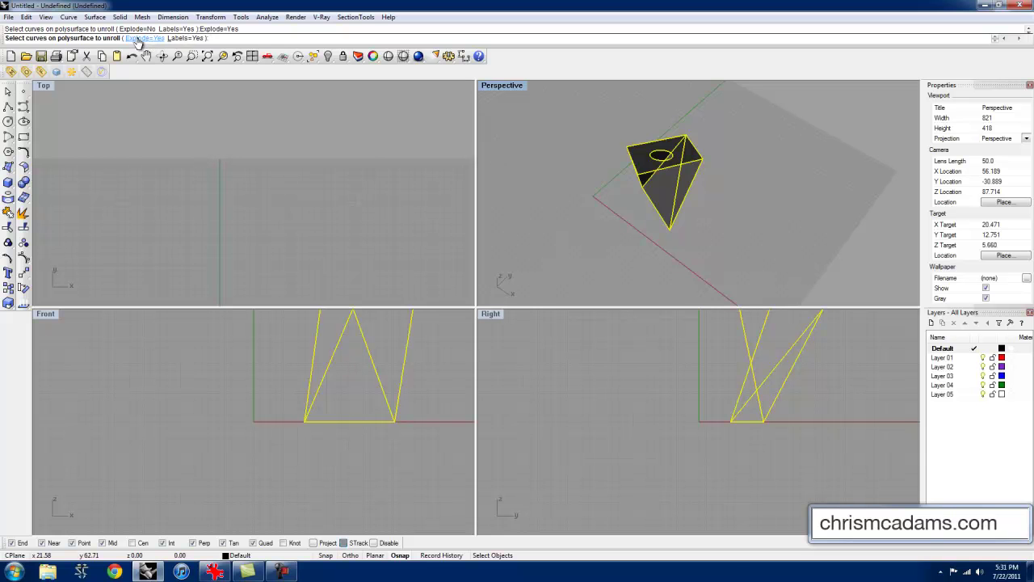
{"action": "left_click", "coordinate": [186, 38]}
{"action": "key", "text": "Return"}
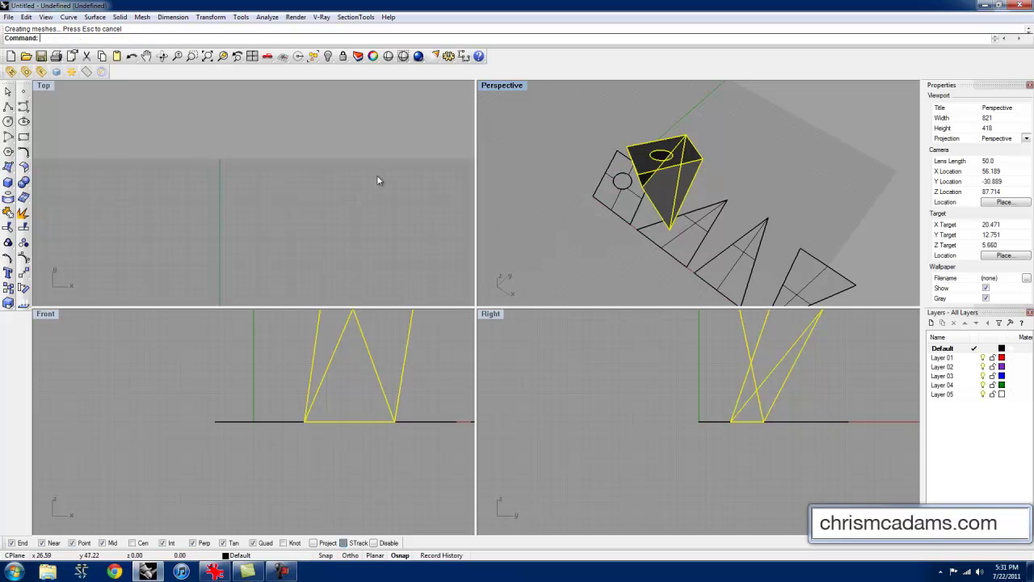
Select the separate flattened faces one by one and compare them with the original box polysurface.
{"action": "right_click_drag", "start_coordinate": [584, 215], "coordinate": [642, 208]}
{"action": "left_click", "coordinate": [627, 247]}
{"action": "left_click", "coordinate": [703, 261]}
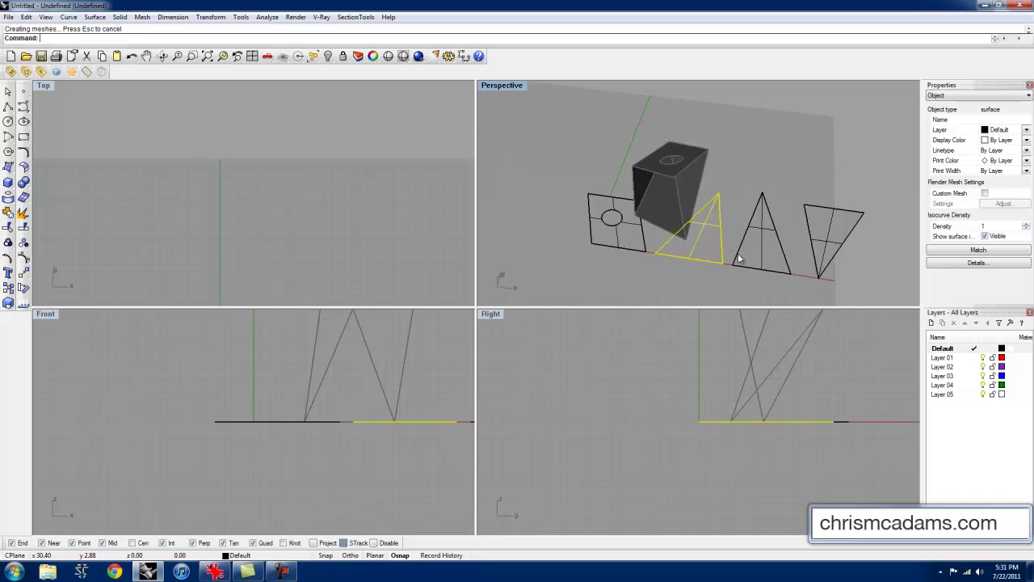
{"action": "left_click", "coordinate": [749, 249]}
{"action": "left_click", "coordinate": [822, 250]}
{"action": "left_click", "coordinate": [785, 257]}
{"action": "left_click", "coordinate": [716, 250]}
{"action": "left_click", "coordinate": [630, 251]}
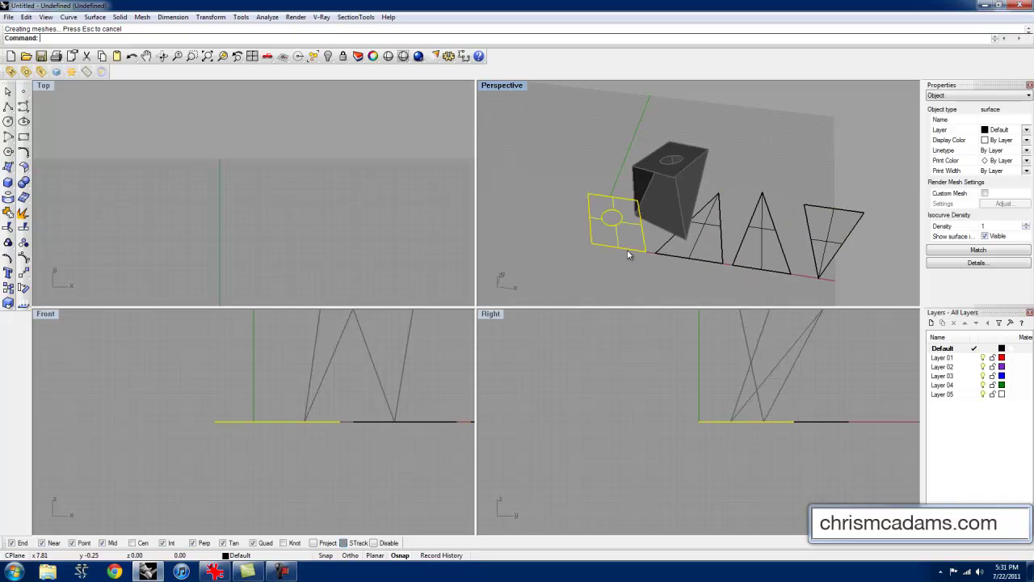
{"action": "scroll", "coordinate": [640, 245], "scroll_direction": "up", "scroll_amount": 5}
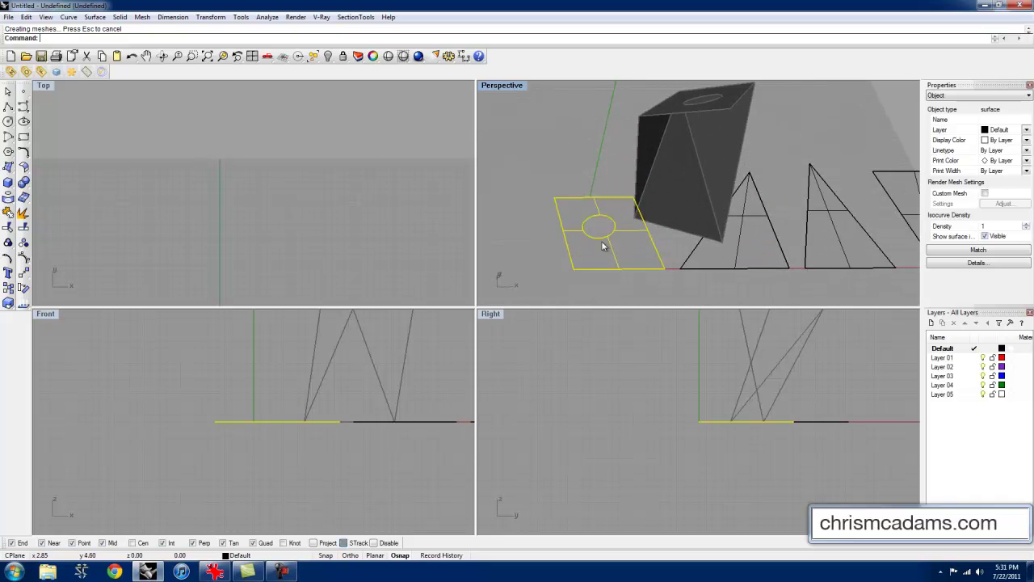
{"action": "right_click_drag", "start_coordinate": [602, 246], "coordinate": [729, 179]}
{"action": "left_click", "coordinate": [729, 180]}
{"action": "left_click", "coordinate": [842, 183]}
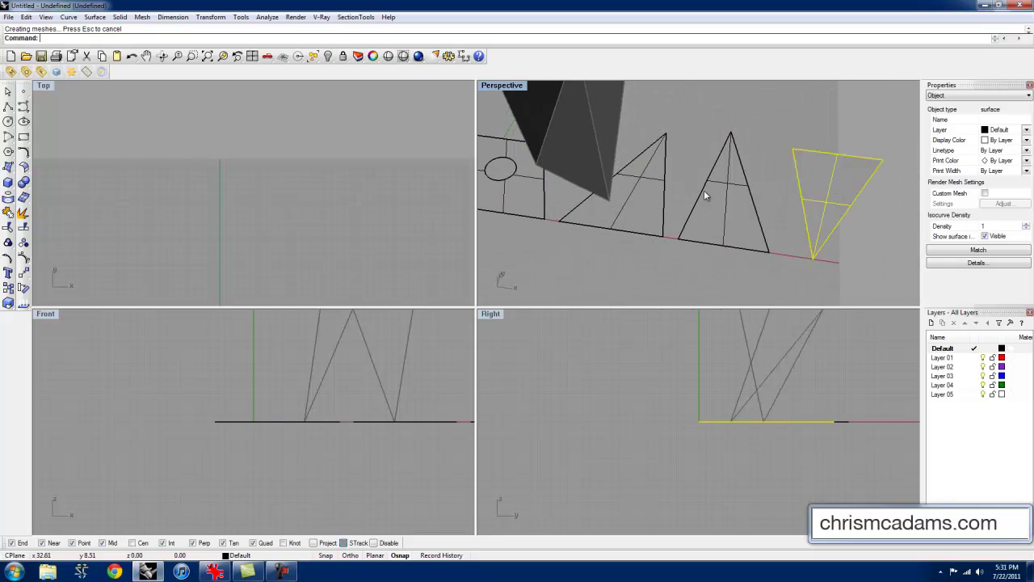
{"action": "left_click", "coordinate": [655, 196]}
{"action": "right_click_drag", "start_coordinate": [609, 137], "coordinate": [646, 194], "text": "shift"}
{"action": "left_click", "coordinate": [646, 194]}
{"action": "right_click_drag", "start_coordinate": [690, 169], "coordinate": [722, 167]}
{"action": "scroll", "coordinate": [721, 167], "scroll_direction": "down", "scroll_amount": 3}
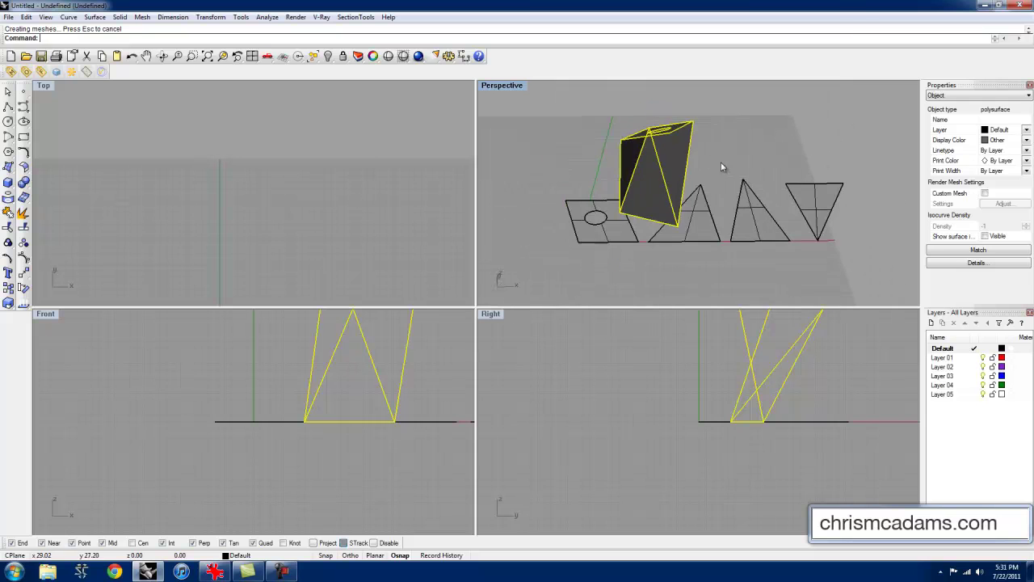
Delete all the flattened face pieces, keeping the original box polysurface.
{"action": "left_click", "coordinate": [885, 277]}
{"action": "left_click_drag", "start_coordinate": [885, 273], "coordinate": [700, 205]}
{"action": "key", "text": "Delete"}
{"action": "left_click", "coordinate": [600, 238]}
{"action": "key", "text": "Delete"}
{"action": "right_click_drag", "start_coordinate": [600, 237], "coordinate": [696, 188]}
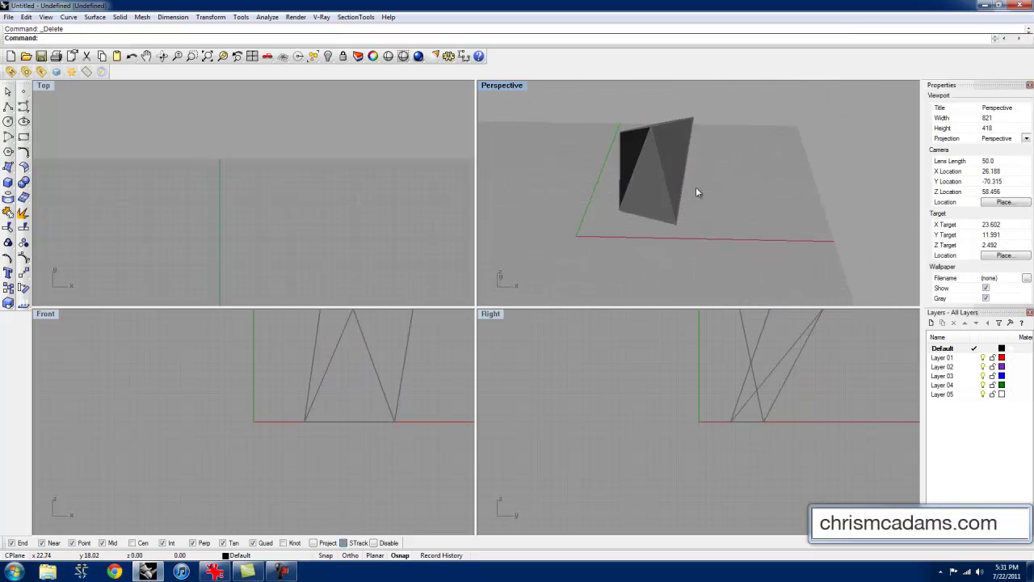
Draw a degree-3 S-shaped curve through four control points in the Top view, beyond the box and close to the Y axis.
{"action": "type", "text": "curve"}
{"action": "key", "text": "Return"}
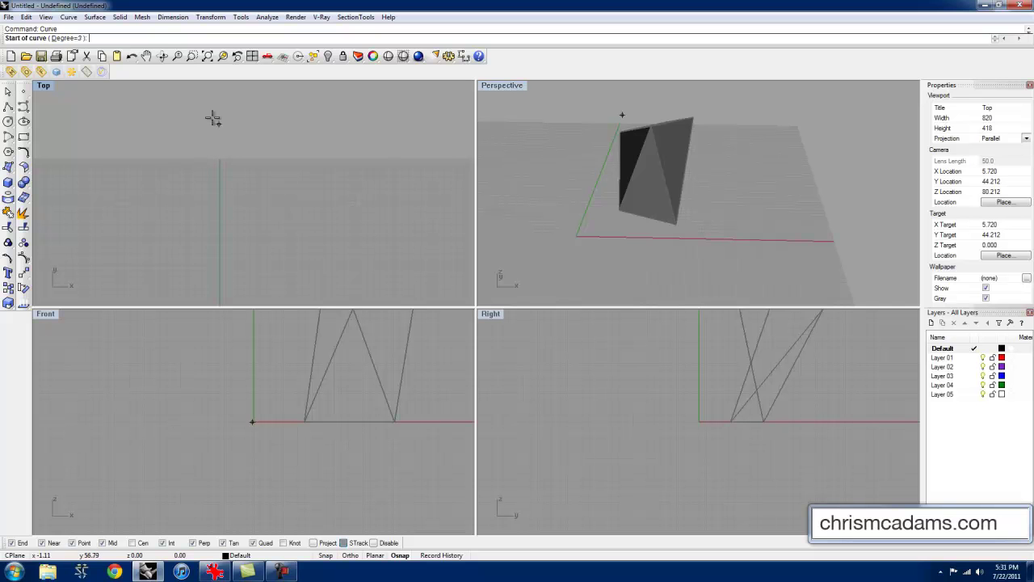
{"action": "left_click", "coordinate": [212, 118]}
{"action": "left_click", "coordinate": [173, 194]}
{"action": "scroll", "coordinate": [202, 222], "scroll_direction": "down", "scroll_amount": 4}
{"action": "right_click_drag", "start_coordinate": [213, 223], "coordinate": [224, 171]}
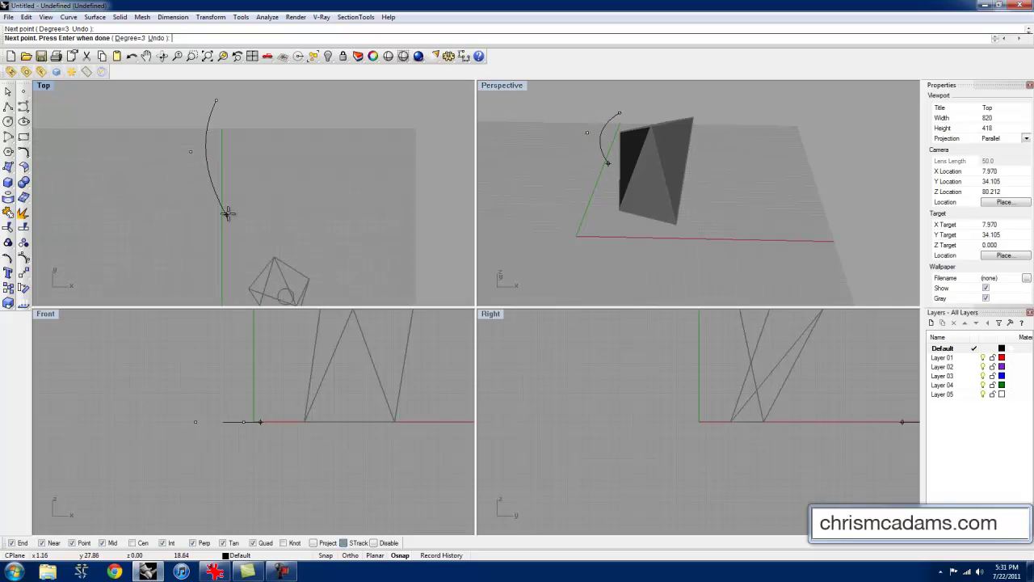
{"action": "left_click", "coordinate": [236, 190]}
{"action": "left_click", "coordinate": [227, 228]}
{"action": "right_click", "coordinate": [251, 186]}
Draw a second degree-3 S-shaped curve through five control points in the Top view, on the positive X side of the first curve.
{"action": "right_click", "coordinate": [279, 121]}
{"action": "left_click", "coordinate": [293, 100]}
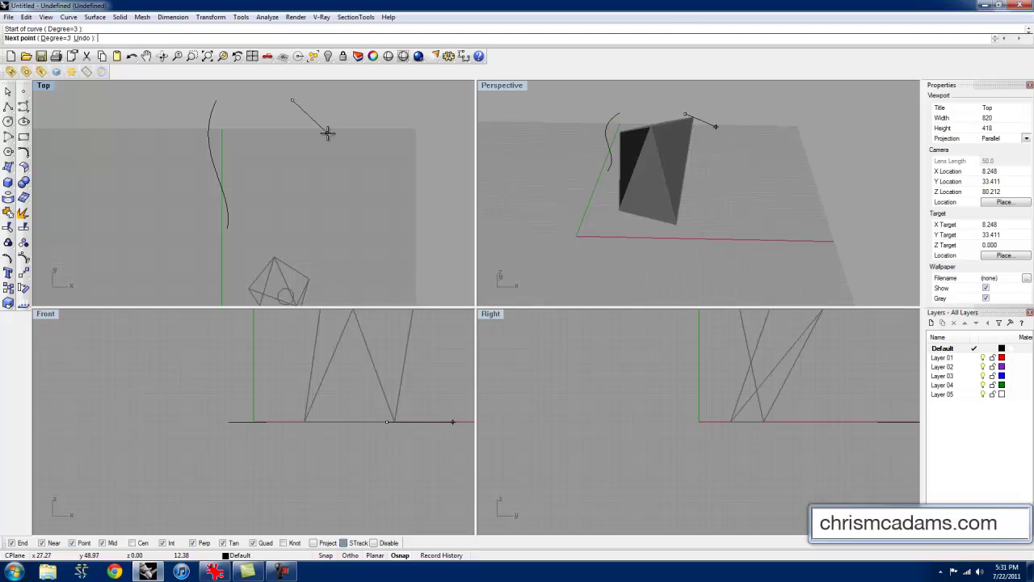
{"action": "left_click", "coordinate": [327, 133]}
{"action": "left_click", "coordinate": [302, 163]}
{"action": "left_click", "coordinate": [264, 189]}
{"action": "left_click", "coordinate": [278, 212]}
{"action": "right_click", "coordinate": [280, 218]}
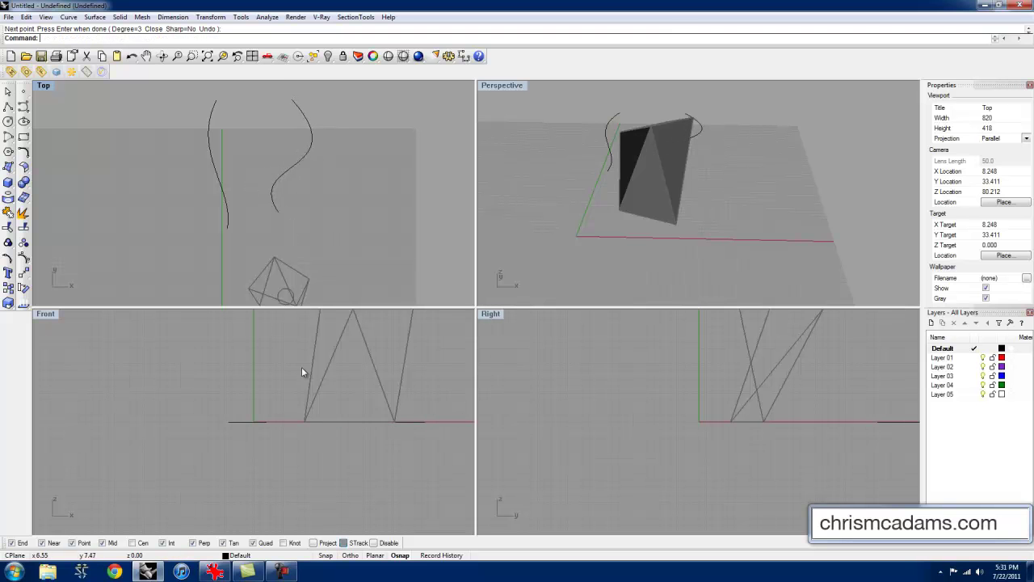
{"action": "right_click_drag", "start_coordinate": [301, 367], "coordinate": [235, 416]}
{"action": "scroll", "coordinate": [235, 416], "scroll_direction": "down", "scroll_amount": 5}
{"action": "right_click_drag", "start_coordinate": [325, 424], "coordinate": [280, 430]}
{"action": "right_click", "coordinate": [280, 430]}
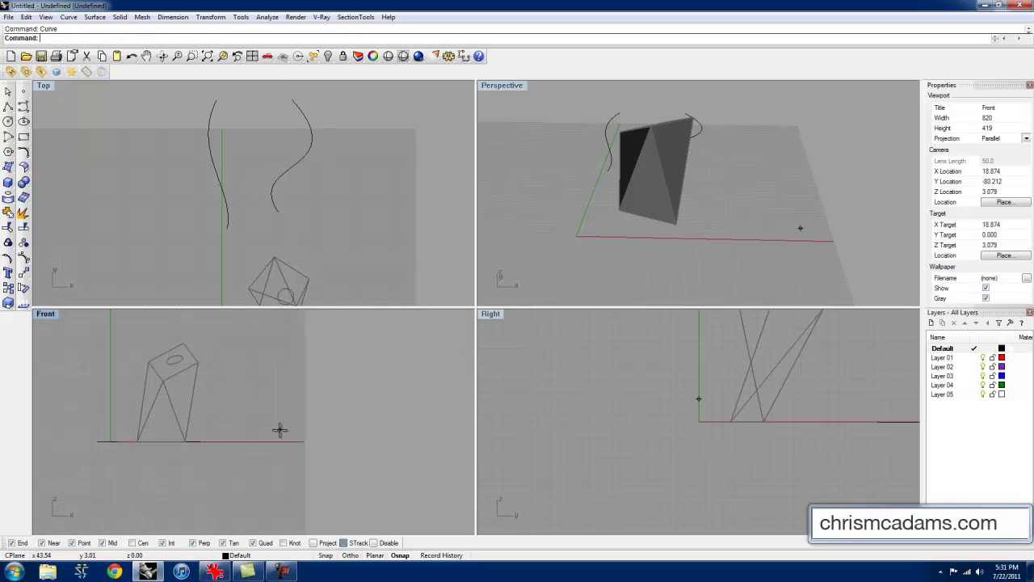
{"action": "left_click", "coordinate": [214, 99]}
{"action": "scroll", "coordinate": [113, 419], "scroll_direction": "up", "scroll_amount": 3}
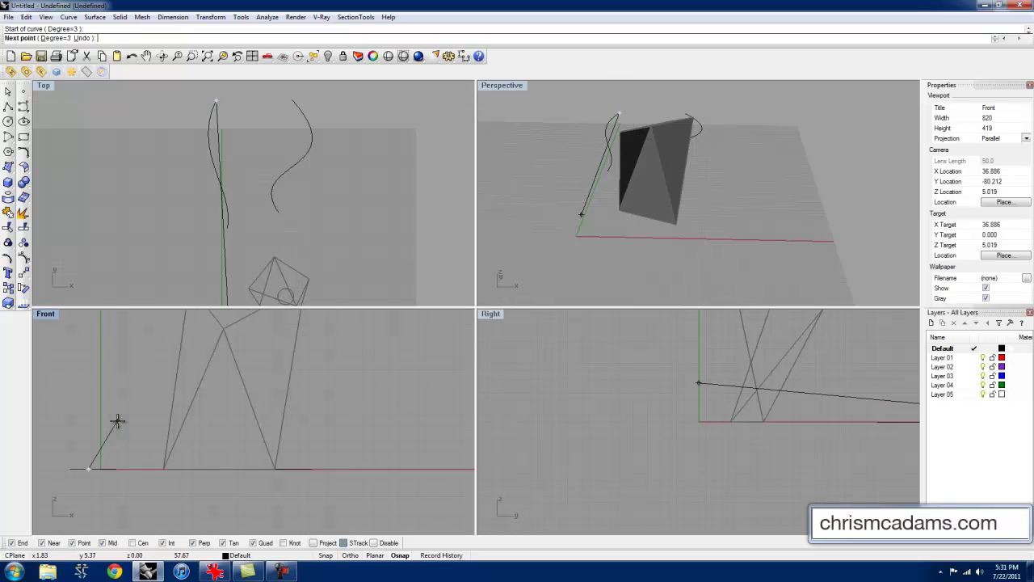
{"action": "scroll", "coordinate": [117, 420], "scroll_direction": "up", "scroll_amount": 1}
{"action": "left_click", "coordinate": [127, 437]}
{"action": "left_click", "coordinate": [123, 376]}
{"action": "left_click", "coordinate": [151, 362]}
{"action": "left_click", "coordinate": [238, 410]}
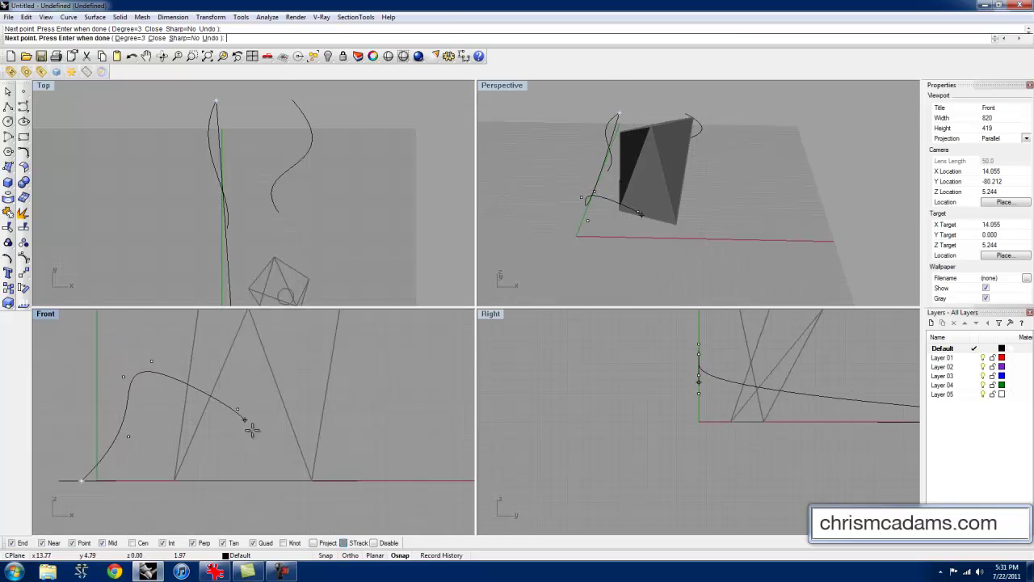
{"action": "left_click", "coordinate": [252, 480]}
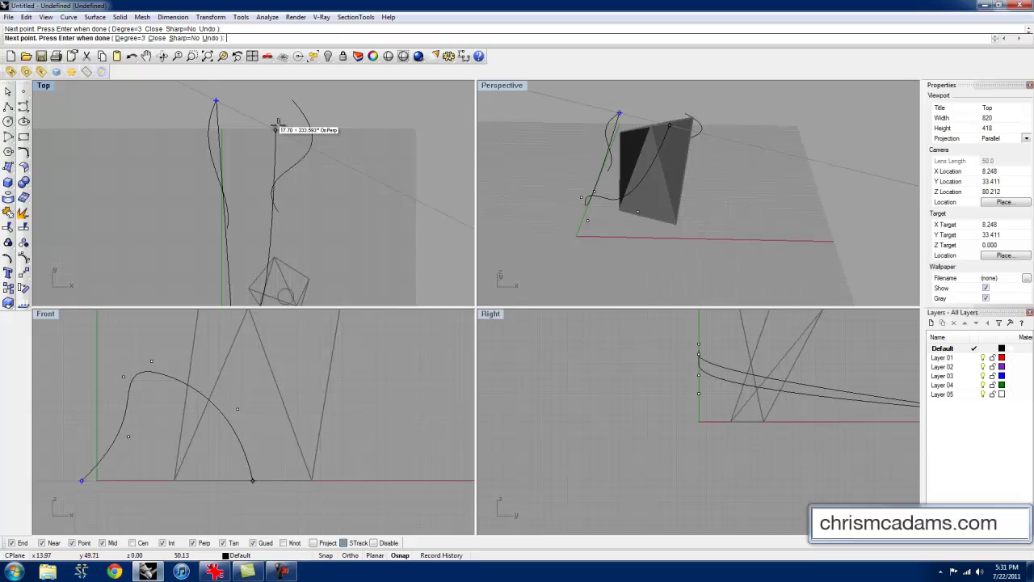
{"action": "left_click", "coordinate": [293, 100]}
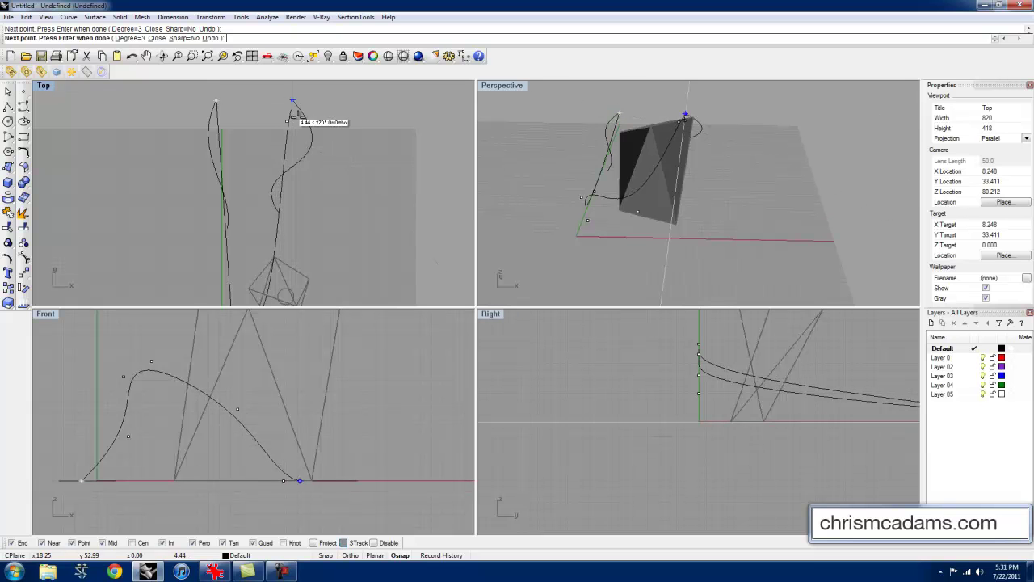
{"action": "key", "text": "Escape"}
Draw a wavy degree-3 curve with eight control points in the Top view, joining the far endpoints of the two S-shaped curves.
{"action": "right_click_drag", "start_coordinate": [235, 116], "coordinate": [232, 164]}
{"action": "right_click", "coordinate": [230, 161]}
{"action": "left_click", "coordinate": [213, 149]}
{"action": "scroll", "coordinate": [227, 156], "scroll_direction": "up", "scroll_amount": 2}
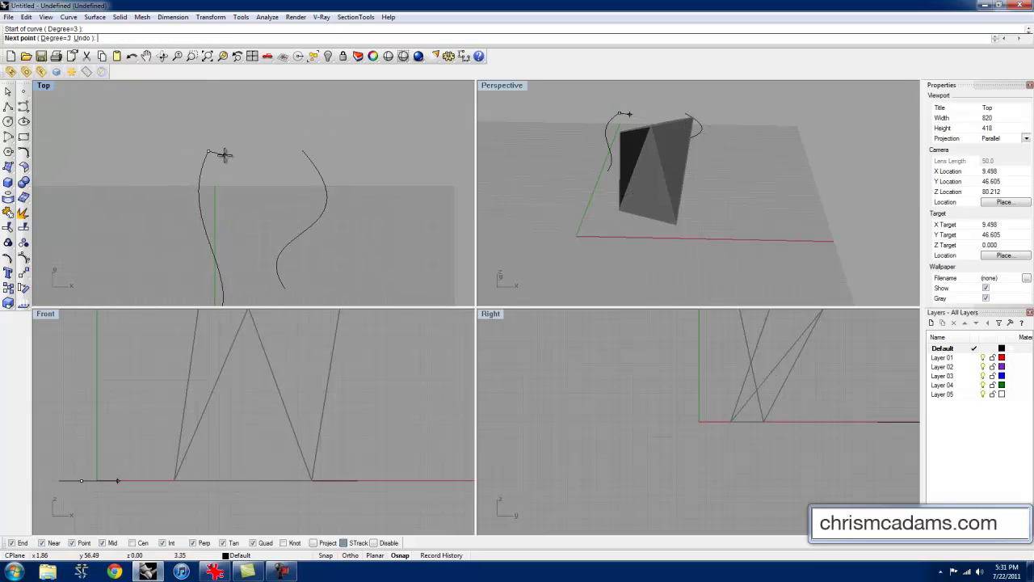
{"action": "scroll", "coordinate": [224, 154], "scroll_direction": "up", "scroll_amount": 5}
{"action": "left_click", "coordinate": [229, 162]}
{"action": "left_click", "coordinate": [254, 159]}
{"action": "left_click", "coordinate": [266, 144]}
{"action": "left_click", "coordinate": [298, 145]}
{"action": "left_click", "coordinate": [323, 157]}
{"action": "left_click", "coordinate": [337, 161]}
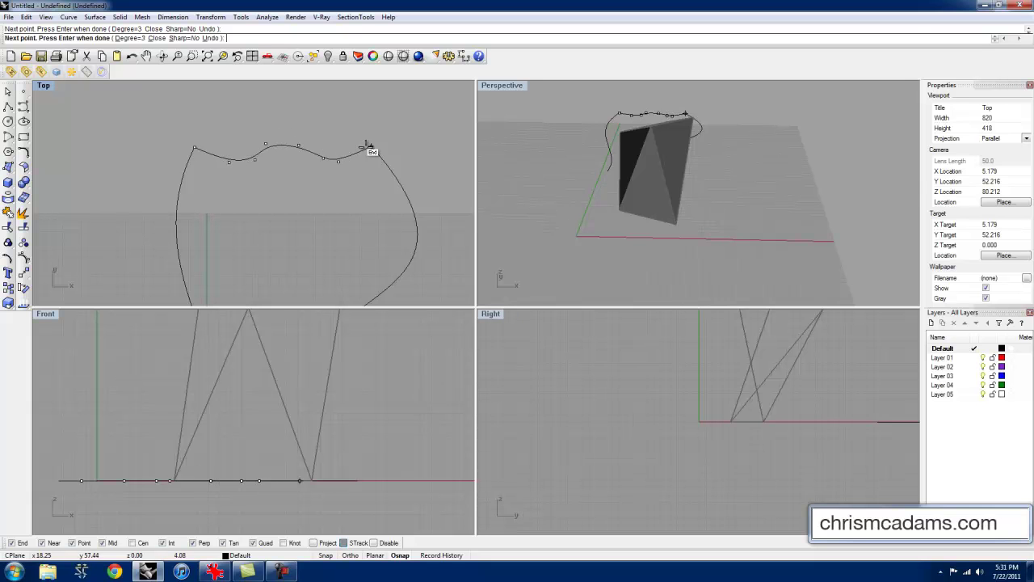
{"action": "left_click", "coordinate": [363, 153]}
{"action": "key", "text": "Return"}
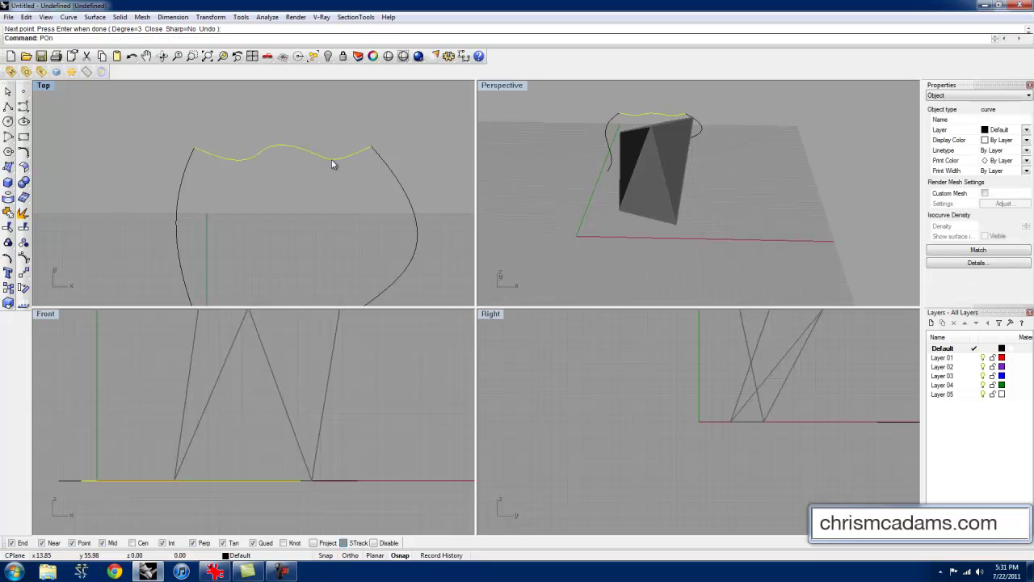
Turn on the control points of the wavy connecting curve and hide the box polysurface.
{"action": "key", "text": "Return"}
{"action": "right_click_drag", "start_coordinate": [661, 120], "coordinate": [619, 142]}
{"action": "left_click", "coordinate": [653, 212]}
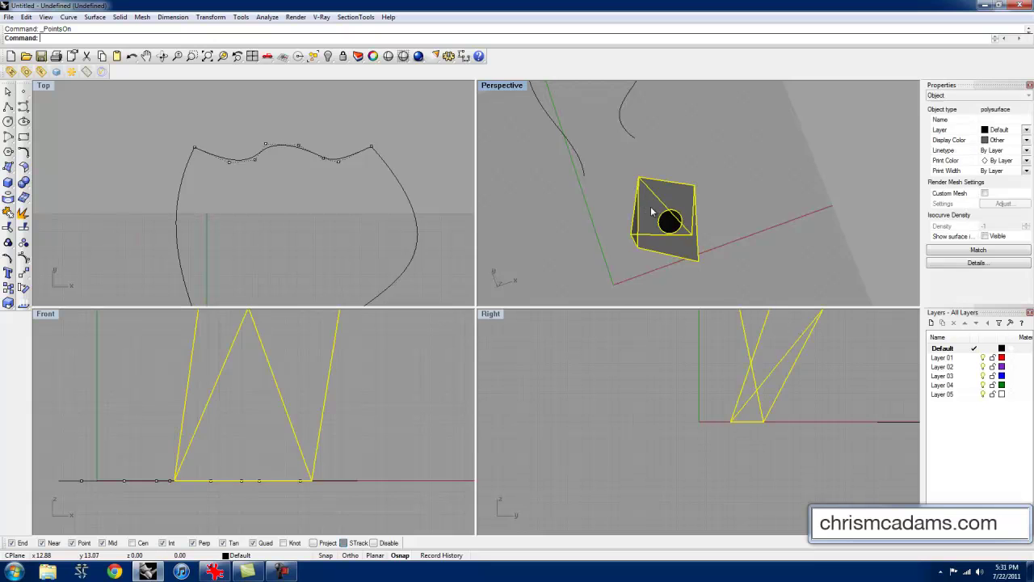
{"action": "type", "text": "Hi"}
{"action": "key", "text": "Return"}
Raise the interior control points of the wavy far-end curve vertically to form an arch, and turn its control points off.
{"action": "right_click_drag", "start_coordinate": [651, 206], "coordinate": [618, 118]}
{"action": "middle_click", "coordinate": [642, 114]}
{"action": "left_click", "coordinate": [642, 111]}
{"action": "left_click", "coordinate": [641, 112]}
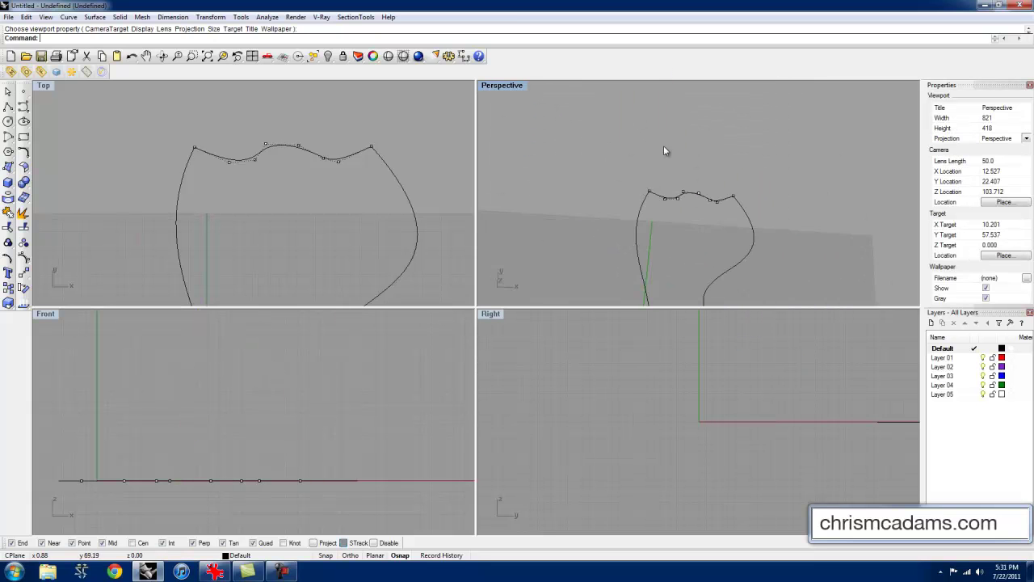
{"action": "scroll", "coordinate": [714, 217], "scroll_direction": "up", "scroll_amount": 8}
{"action": "left_click_drag", "start_coordinate": [712, 190], "coordinate": [701, 129]}
{"action": "right_click_drag", "start_coordinate": [597, 147], "coordinate": [632, 193], "text": "shift"}
{"action": "left_click_drag", "start_coordinate": [639, 222], "coordinate": [624, 177]}
{"action": "right_click_drag", "start_coordinate": [732, 234], "coordinate": [765, 188]}
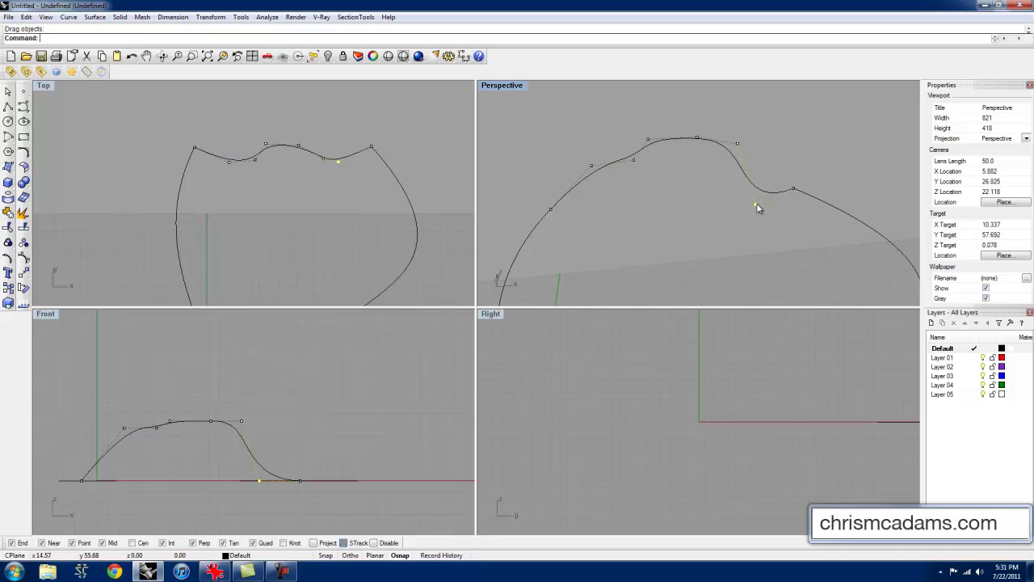
{"action": "left_click_drag", "start_coordinate": [755, 205], "coordinate": [758, 173], "text": "ctrl"}
{"action": "scroll", "coordinate": [779, 160], "scroll_direction": "down", "scroll_amount": 10}
{"action": "key", "text": "Escape"}
{"action": "key", "text": "Escape"}
Draw a wavy degree-3 curve with seven control points joining the near endpoints of the two S-shaped curves.
{"action": "type", "text": "Cur"}
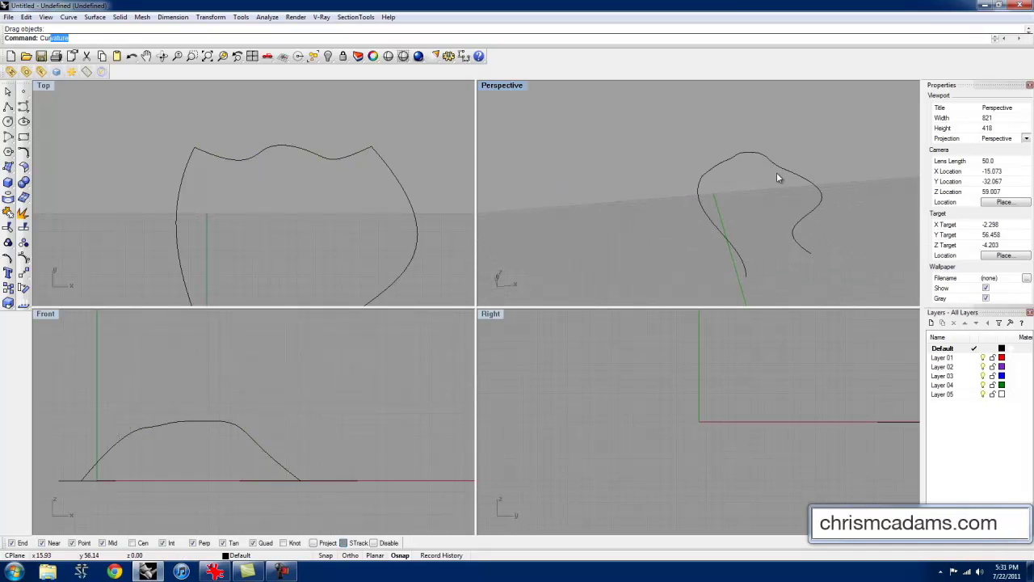
{"action": "type", "text": "ve"}
{"action": "key", "text": "Return"}
{"action": "left_click", "coordinate": [745, 275]}
{"action": "scroll", "coordinate": [759, 263], "scroll_direction": "up", "scroll_amount": 2}
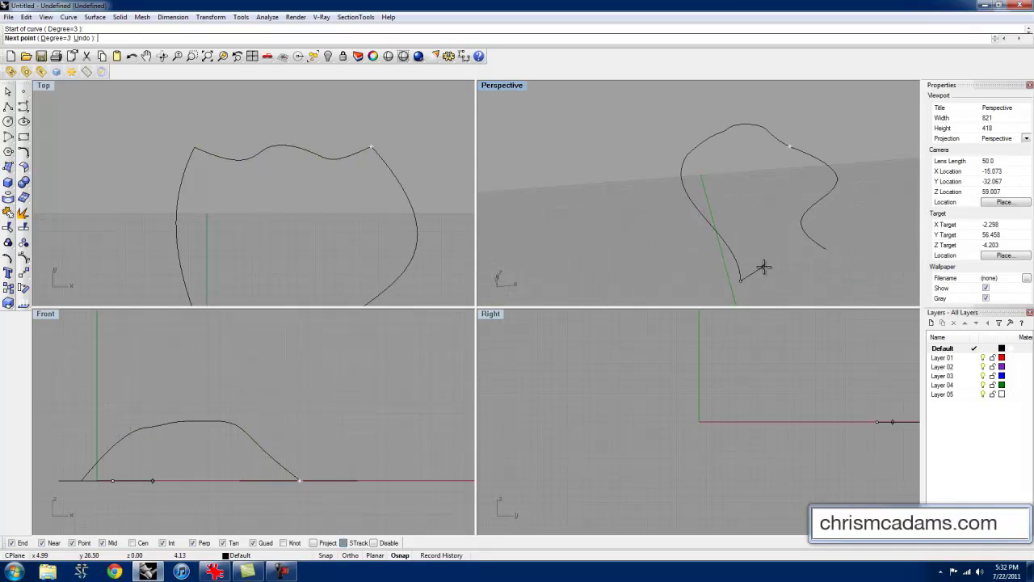
{"action": "scroll", "coordinate": [764, 267], "scroll_direction": "up", "scroll_amount": 6}
{"action": "left_click", "coordinate": [758, 248]}
{"action": "left_click", "coordinate": [786, 226]}
{"action": "left_click", "coordinate": [817, 252]}
{"action": "left_click", "coordinate": [831, 256]}
{"action": "left_click", "coordinate": [850, 253]}
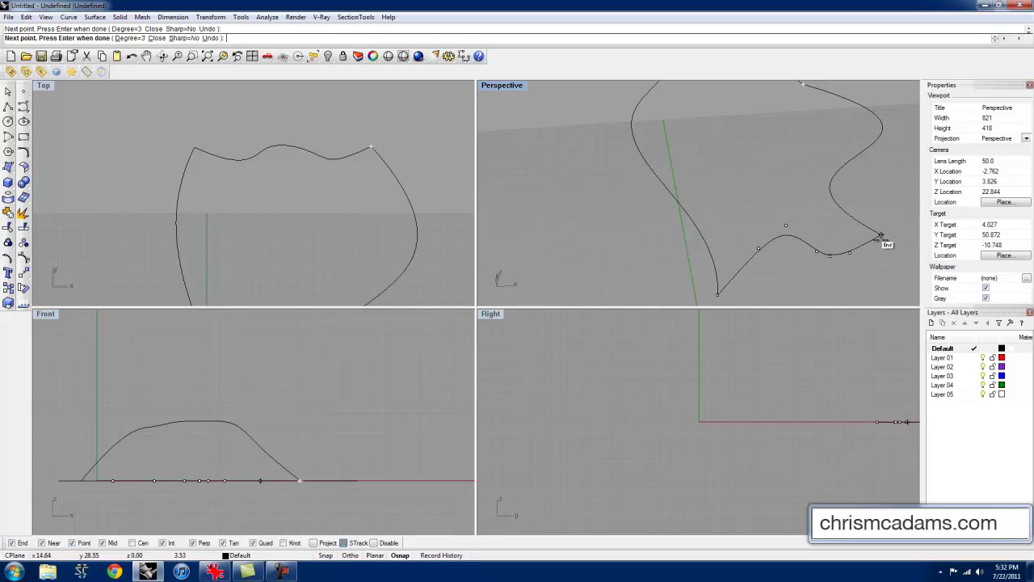
{"action": "left_click", "coordinate": [880, 237]}
{"action": "key", "text": "Return"}
Edit the near-end curve's control points, raising three of the interior ones and lowering the other two below the construction plane.
{"action": "key", "text": "F10"}
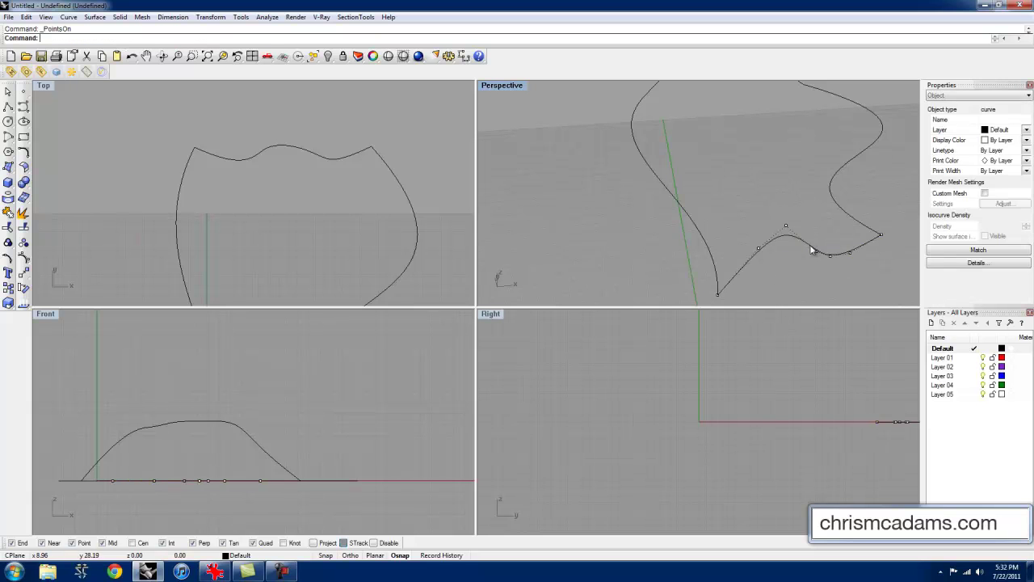
{"action": "left_click_drag", "start_coordinate": [788, 270], "coordinate": [819, 227]}
{"action": "right_click_drag", "start_coordinate": [823, 247], "coordinate": [755, 239]}
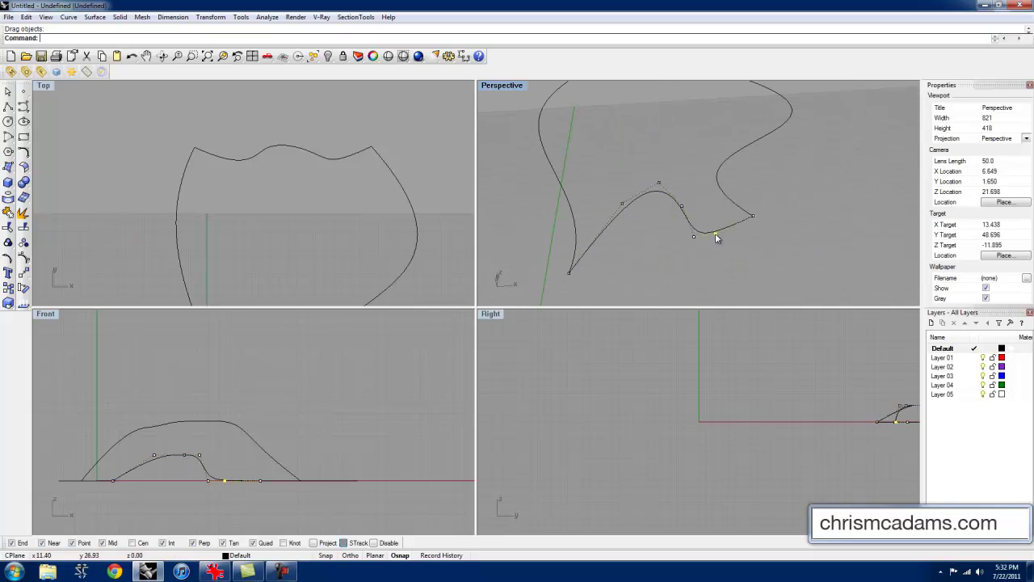
{"action": "left_click_drag", "start_coordinate": [713, 237], "coordinate": [741, 267]}
{"action": "mouse_move", "coordinate": [741, 267]}
{"action": "right_mouse_down"}
{"action": "mouse_move", "coordinate": [753, 224]}
{"action": "mouse_move", "coordinate": [745, 252]}
{"action": "right_mouse_up"}
{"action": "key", "text": "Escape"}
{"action": "key", "text": "Escape"}
Create a Sweep2 surface with the two S-shaped curves as rails and both wavy curves as cross sections, without simplifying them.
{"action": "scroll", "coordinate": [745, 261], "scroll_direction": "down", "scroll_amount": 8}
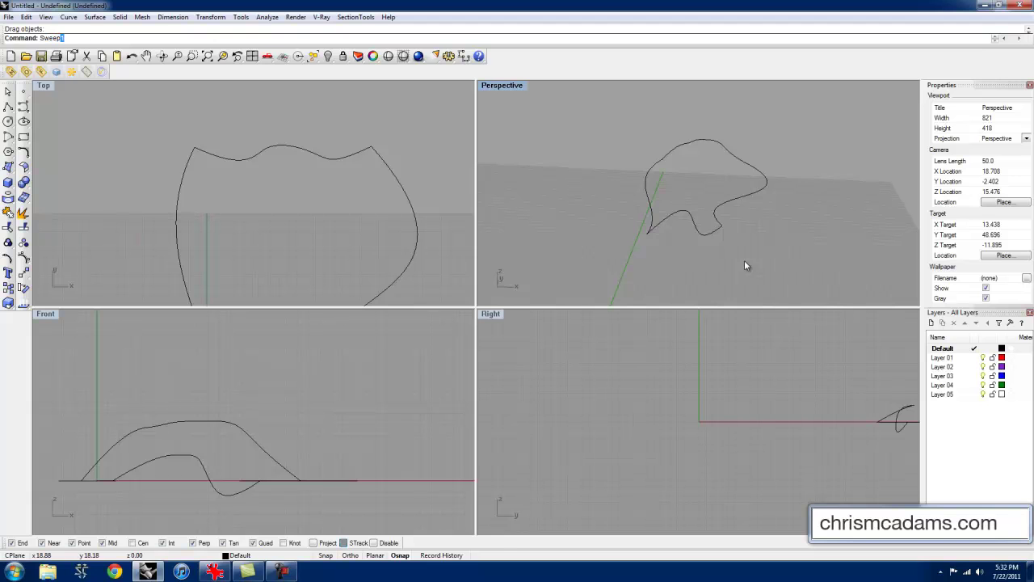
{"action": "type", "text": "Sweep2"}
{"action": "key", "text": "Return"}
{"action": "left_click", "coordinate": [753, 197]}
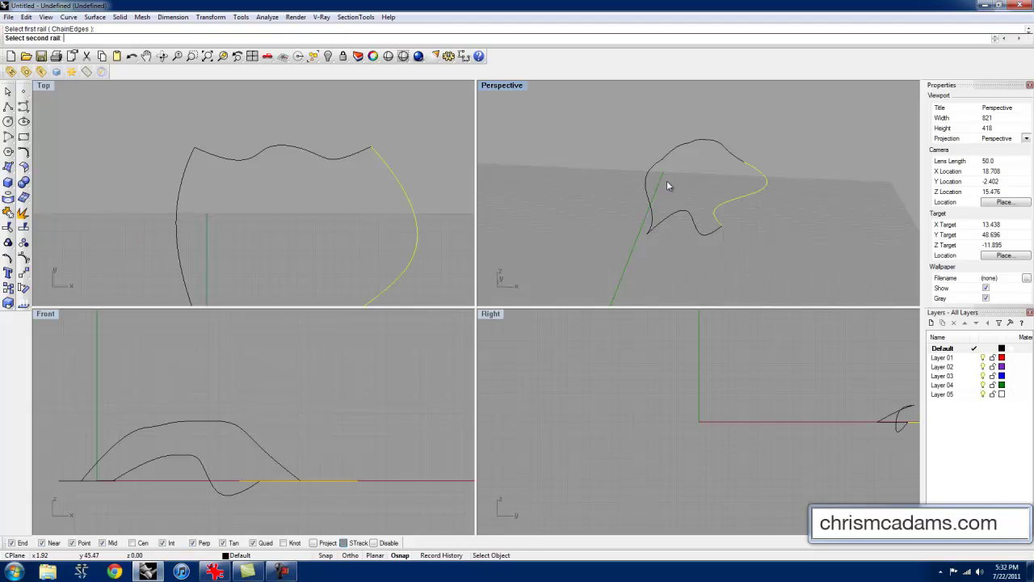
{"action": "left_click", "coordinate": [650, 179]}
{"action": "left_click", "coordinate": [683, 146]}
{"action": "left_click", "coordinate": [688, 213]}
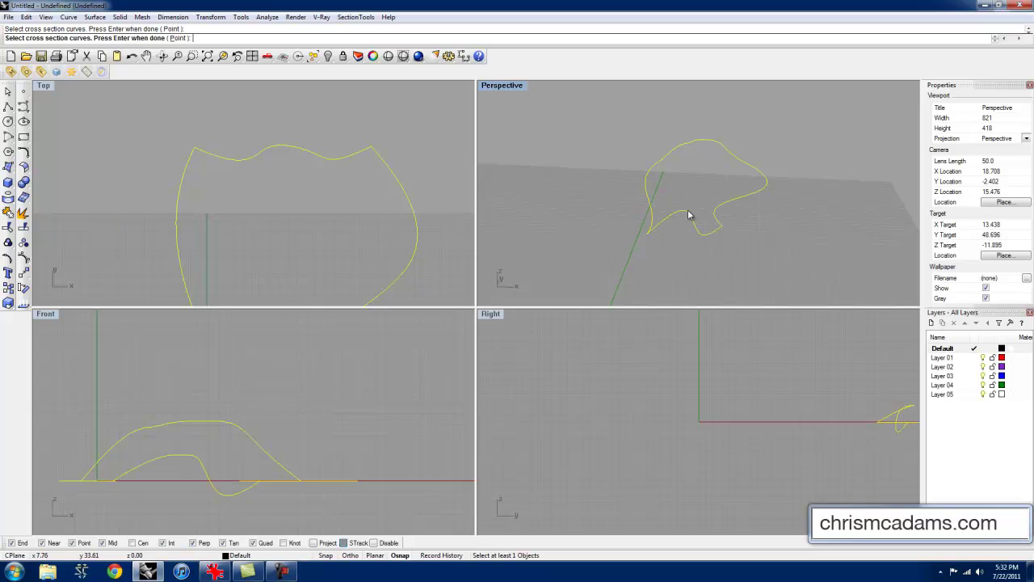
{"action": "key", "text": "Return"}
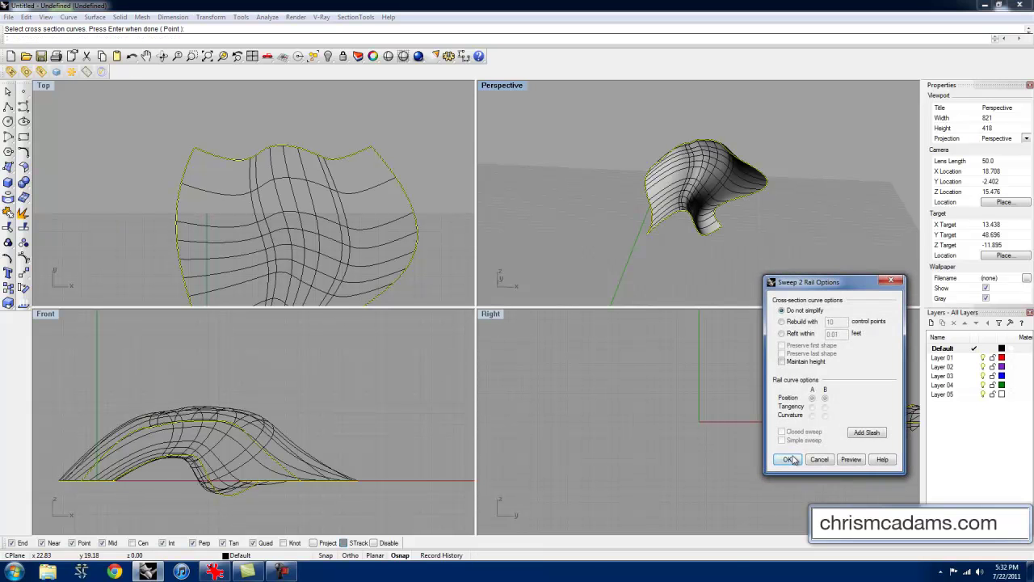
{"action": "left_click", "coordinate": [788, 459]}
Try to flatten the doubly curved swept surface with UnrollSrf.
{"action": "right_click_drag", "start_coordinate": [691, 266], "coordinate": [719, 171]}
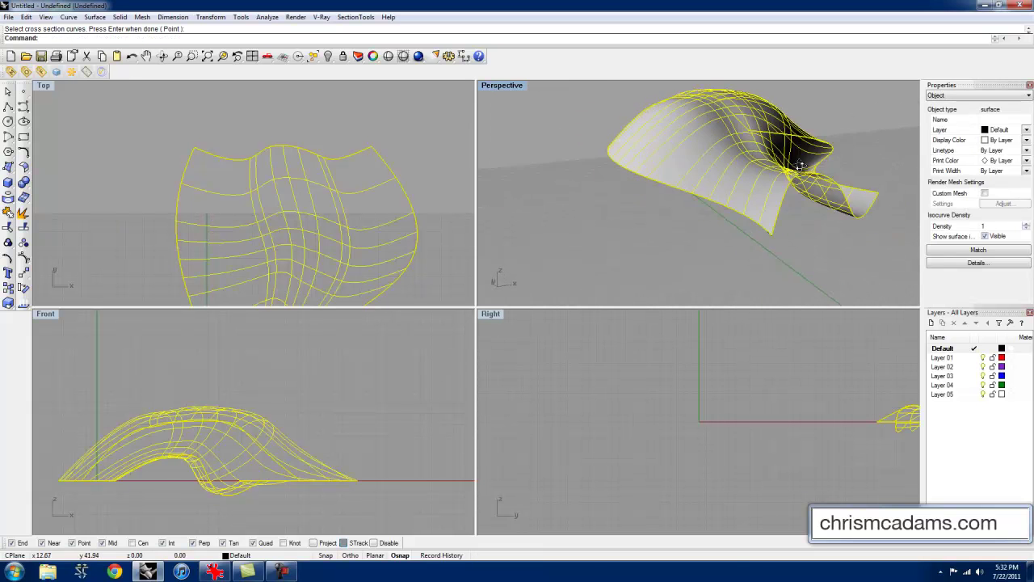
{"action": "right_click_drag", "start_coordinate": [798, 165], "coordinate": [705, 194]}
{"action": "type", "text": "UnrollSrf"}
{"action": "key", "text": "Return"}
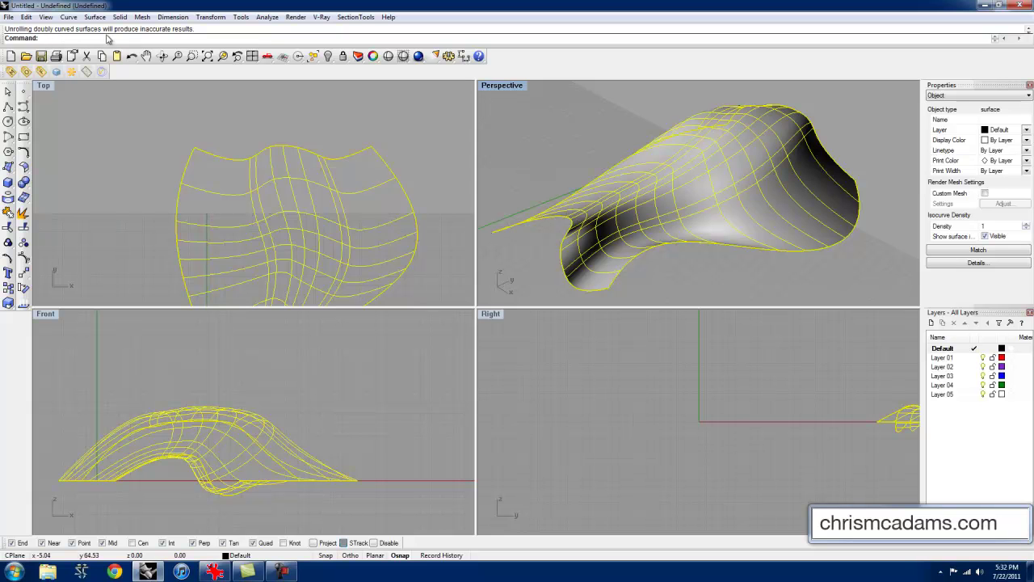
Smash the swept surface with LinearDirection=Natural, Explode=Yes and Labels=No, including one S-shaped rail curve.
{"action": "right_click_drag", "start_coordinate": [695, 170], "coordinate": [767, 166]}
{"action": "right_click_drag", "start_coordinate": [719, 189], "coordinate": [724, 150]}
{"action": "scroll", "coordinate": [684, 183], "scroll_direction": "up", "scroll_amount": 6}
{"action": "type", "text": "Sm"}
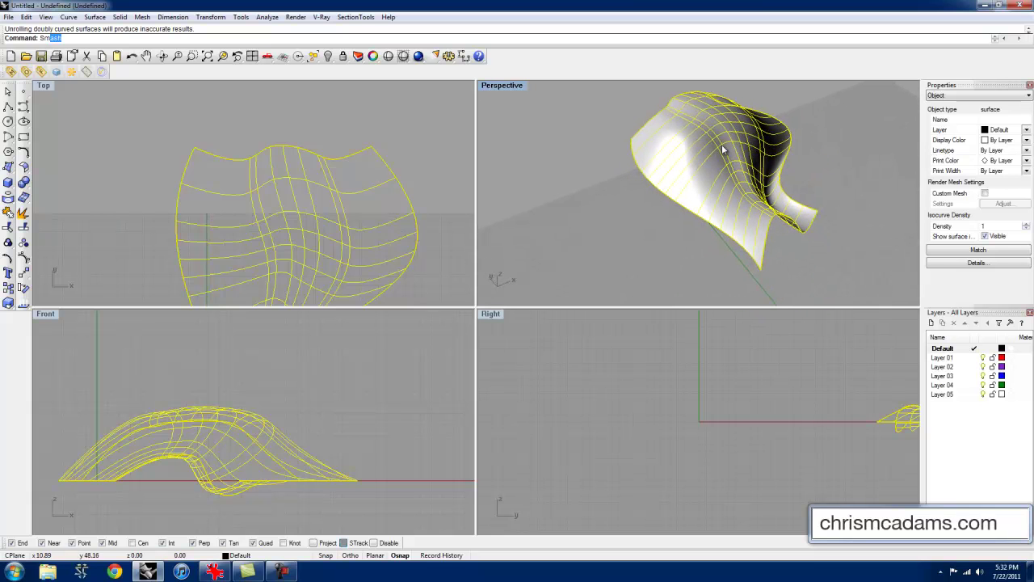
{"action": "type", "text": "ash"}
{"action": "key", "text": "Return"}
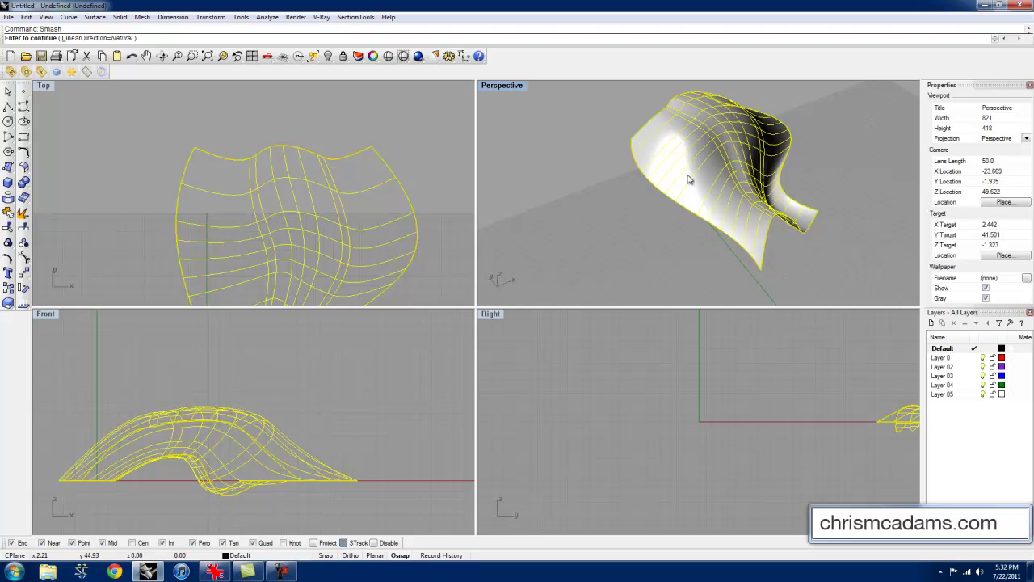
{"action": "key", "text": "Return"}
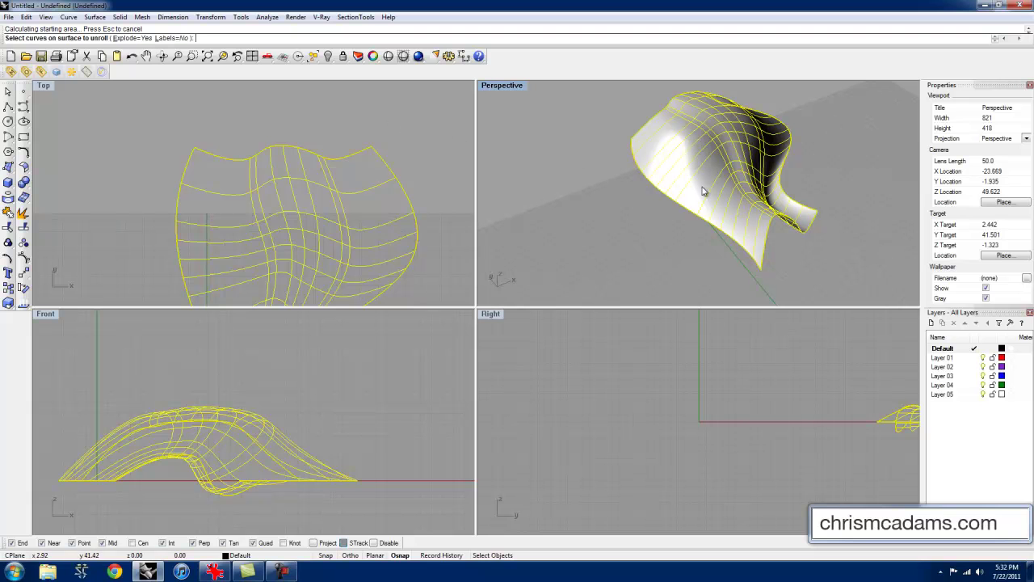
{"action": "right_click_drag", "start_coordinate": [648, 181], "coordinate": [701, 191]}
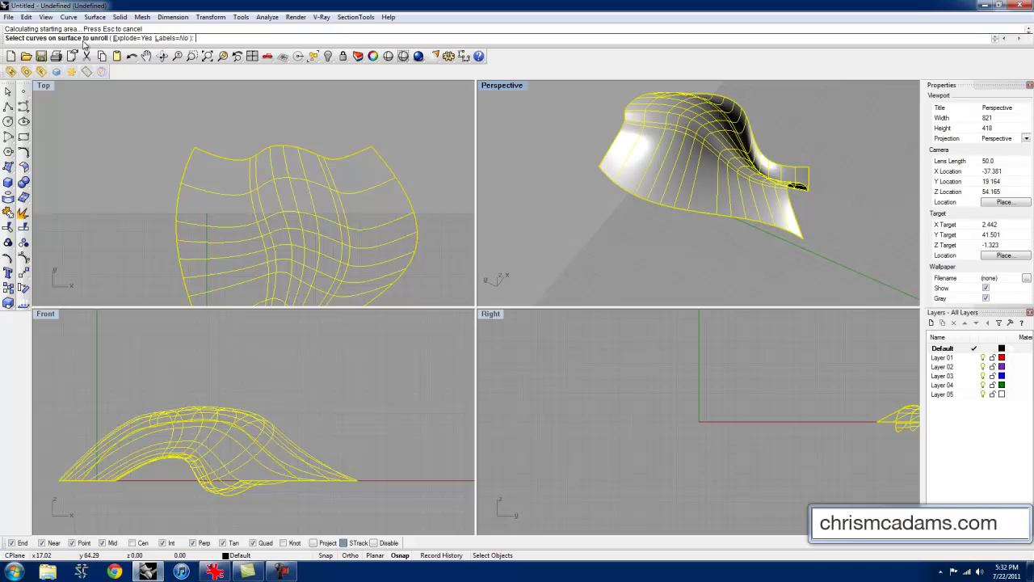
{"action": "left_click", "coordinate": [645, 198]}
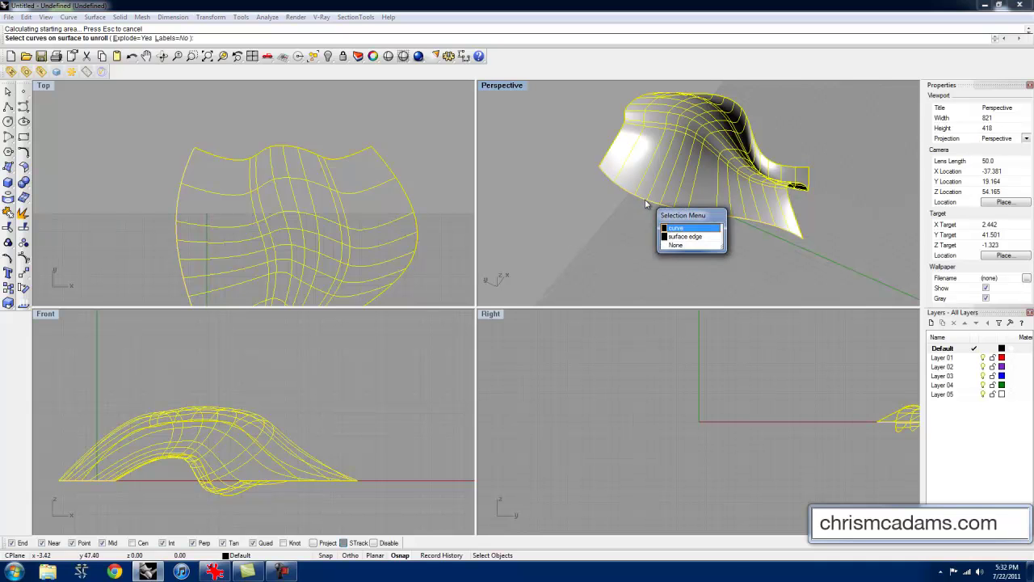
{"action": "left_click", "coordinate": [684, 230]}
{"action": "key", "text": "Return"}
Examine the smashed flat pattern and compare its shape with the original swept surface.
{"action": "scroll", "coordinate": [853, 241], "scroll_direction": "down", "scroll_amount": 8}
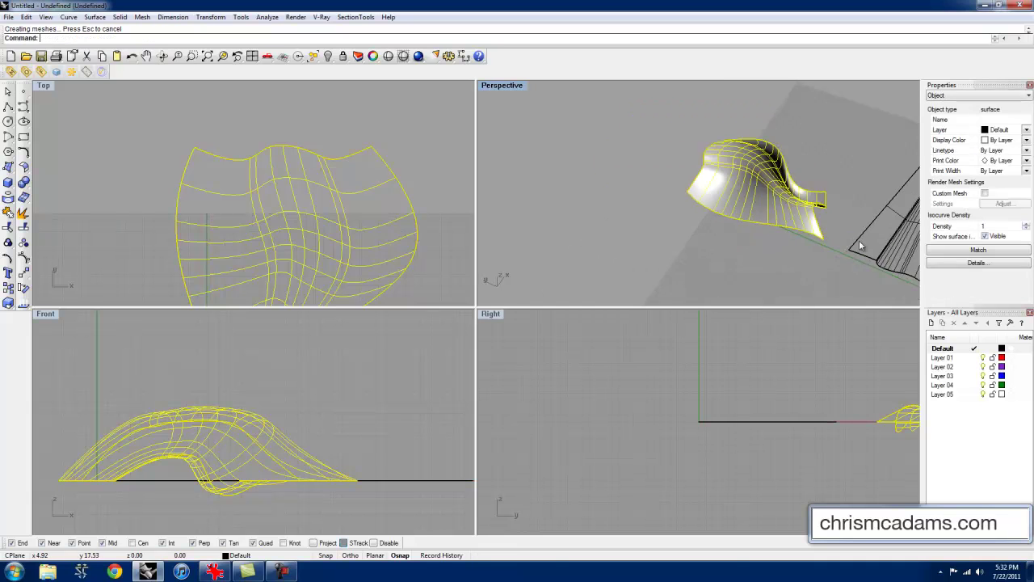
{"action": "right_click_drag", "start_coordinate": [857, 241], "coordinate": [688, 233], "text": "shift"}
{"action": "scroll", "coordinate": [685, 208], "scroll_direction": "up", "scroll_amount": 10}
{"action": "scroll", "coordinate": [685, 208], "scroll_direction": "down", "scroll_amount": 3}
{"action": "left_click", "coordinate": [636, 233]}
{"action": "left_click", "coordinate": [651, 236]}
{"action": "left_click", "coordinate": [723, 248]}
{"action": "left_click", "coordinate": [581, 112]}
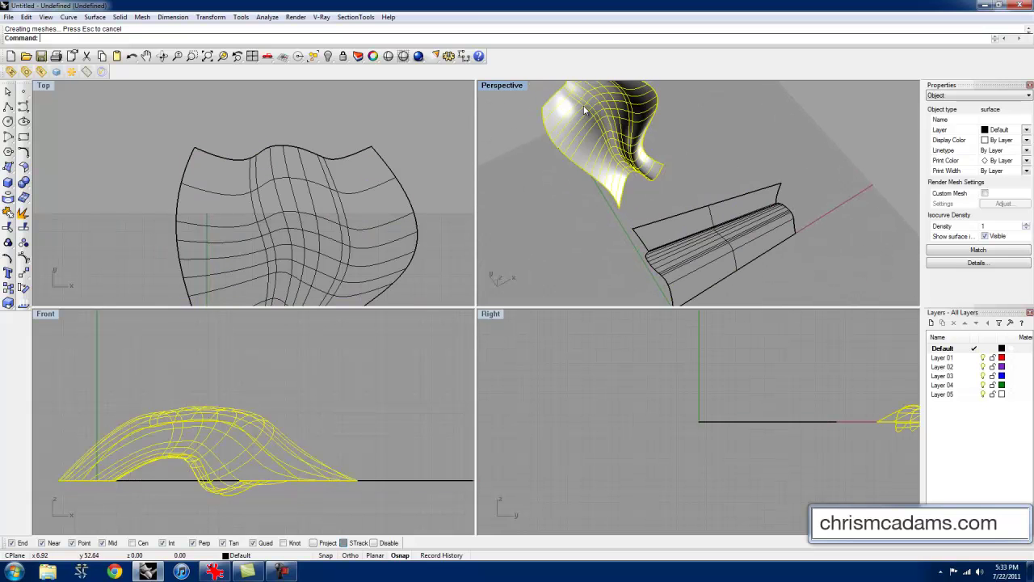
{"action": "right_click_drag", "start_coordinate": [584, 111], "coordinate": [814, 247]}
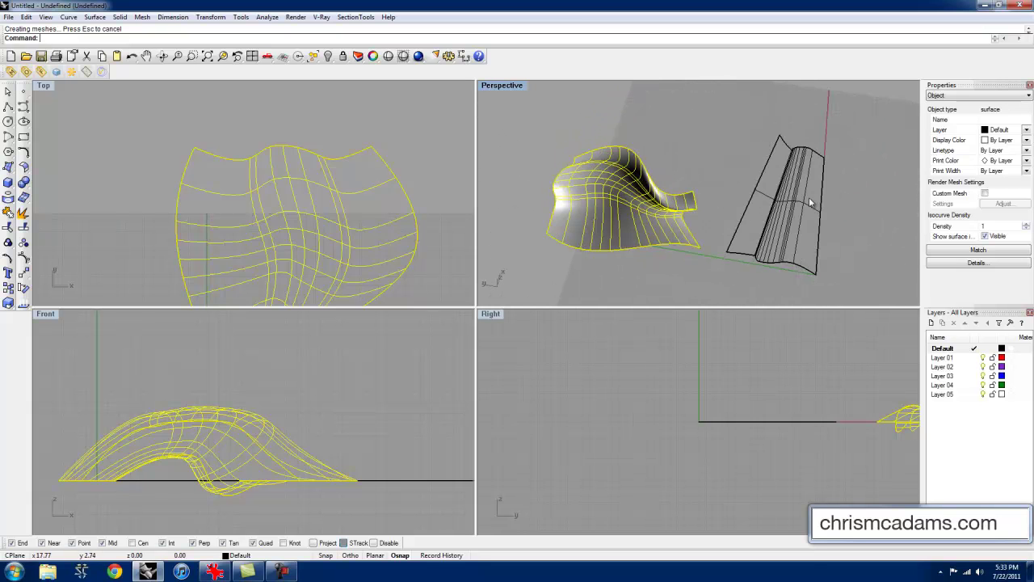
Delete the flattened surface and its flattened rail curve, keeping the original swept surface.
{"action": "left_click", "coordinate": [704, 209]}
{"action": "right_click_drag", "start_coordinate": [704, 209], "coordinate": [730, 230]}
{"action": "left_click", "coordinate": [743, 241]}
{"action": "key", "text": "Delete"}
{"action": "left_click", "coordinate": [729, 227]}
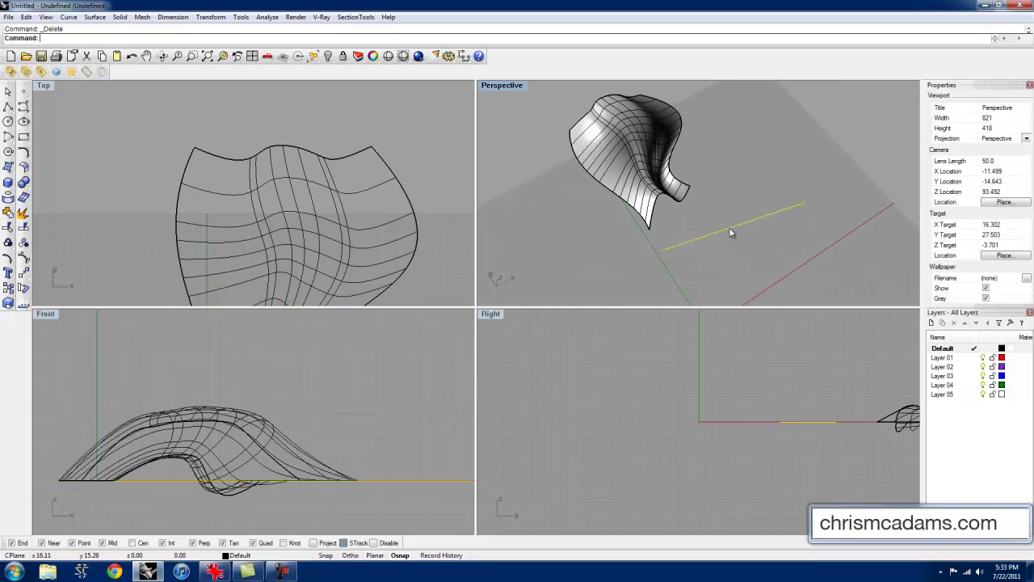
{"action": "key", "text": "Delete"}
Flatten the swept surface again with Explode=Yes and Labels=No, including a rail curve and the near cross-section curve.
{"action": "type", "text": "unrollsrf"}
{"action": "key", "text": "Return"}
{"action": "left_click", "coordinate": [628, 154]}
{"action": "key", "text": "Return"}
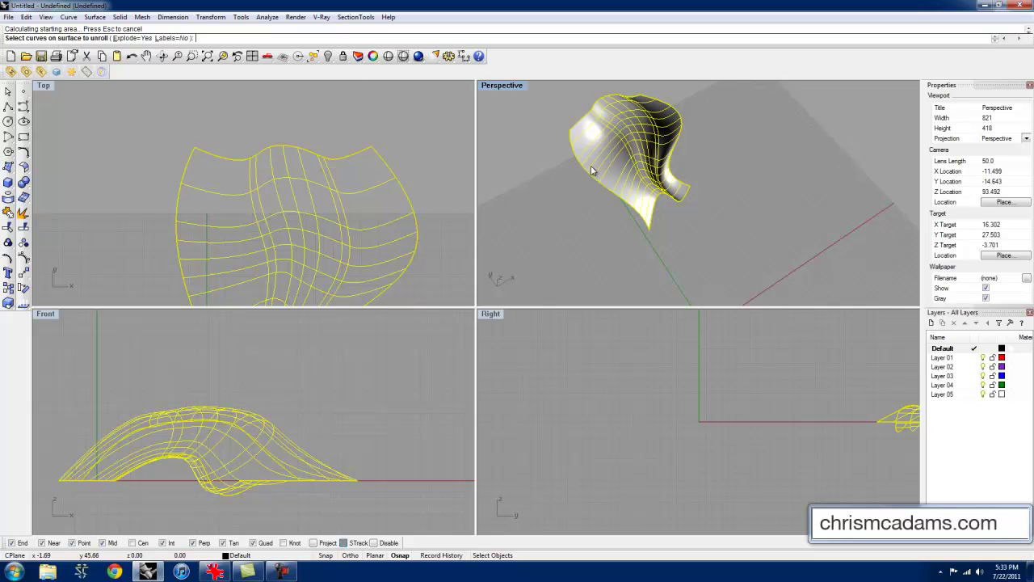
{"action": "left_click", "coordinate": [591, 177]}
{"action": "left_click", "coordinate": [630, 204]}
{"action": "left_click", "coordinate": [655, 206]}
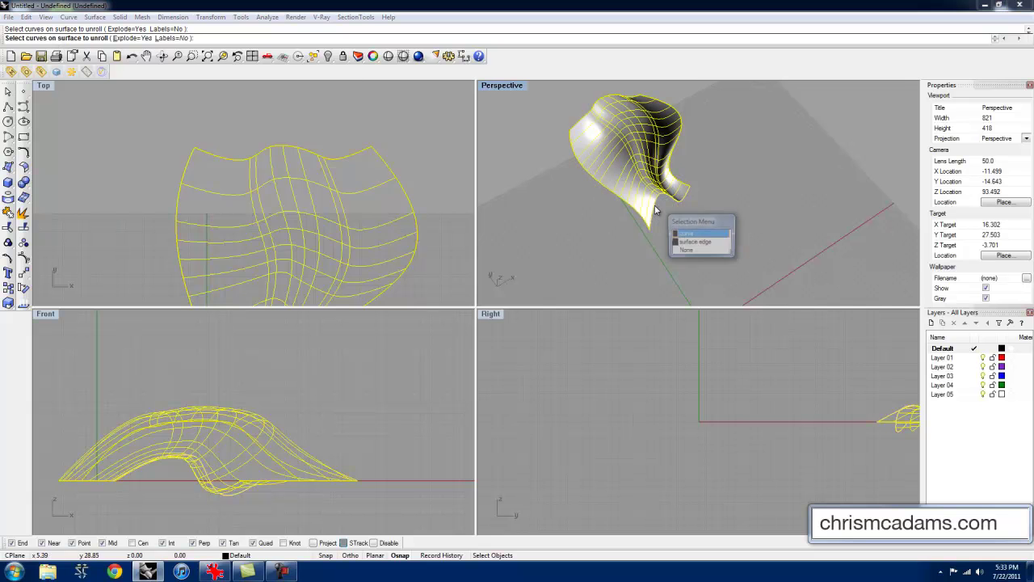
{"action": "left_click", "coordinate": [692, 233]}
{"action": "key", "text": "Return"}
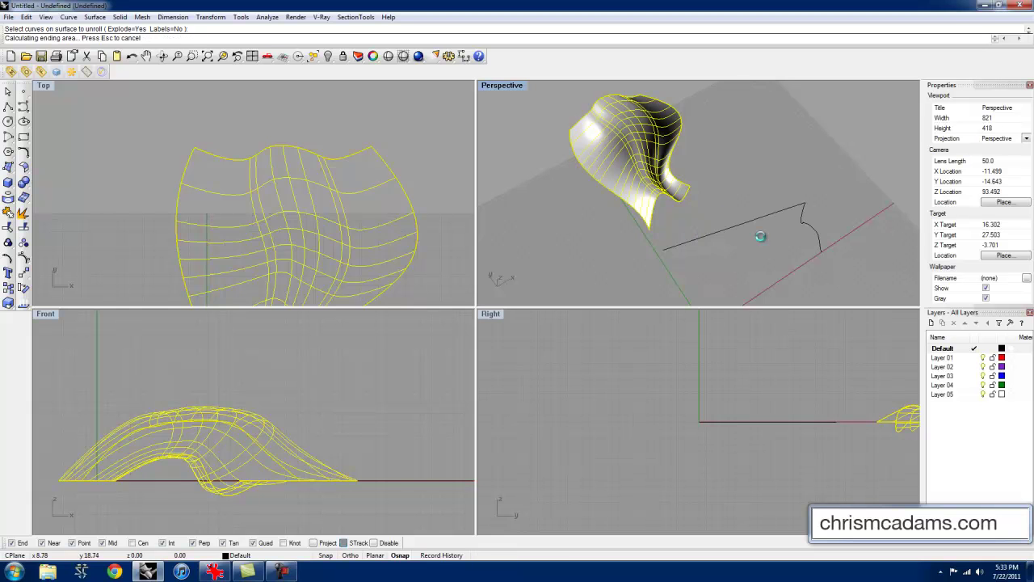
{"action": "mouse_move", "coordinate": [787, 253]}
{"action": "right_mouse_down"}
{"action": "mouse_move", "coordinate": [803, 221]}
{"action": "mouse_move", "coordinate": [783, 238]}
{"action": "right_mouse_up"}
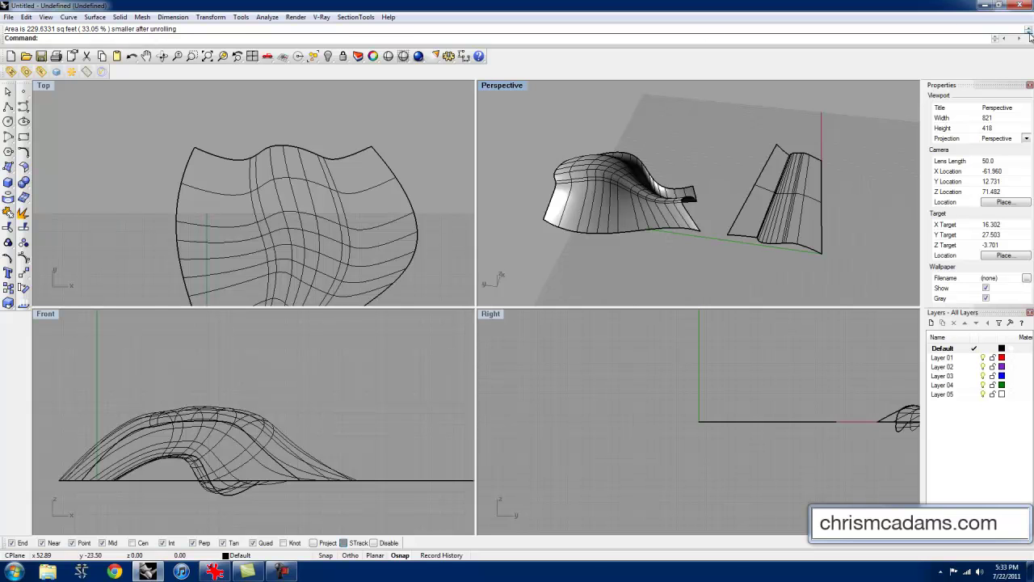
Remove the flattened surface together with its two flattened curves.
{"action": "left_click", "coordinate": [820, 246]}
{"action": "left_click", "coordinate": [845, 266]}
{"action": "key", "text": "ctrl+z"}
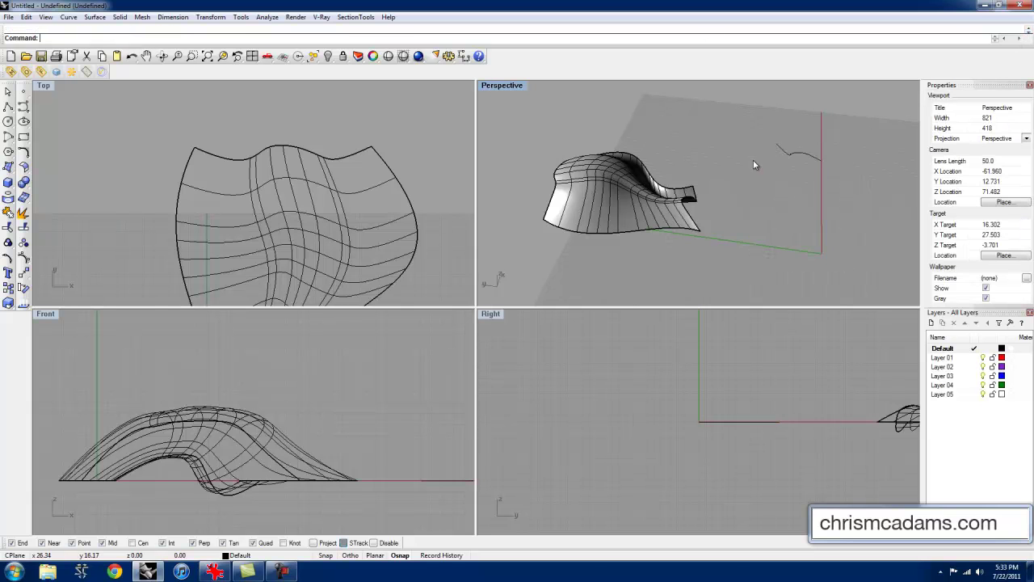
{"action": "right_click_drag", "start_coordinate": [753, 159], "coordinate": [723, 184]}
{"action": "left_click_drag", "start_coordinate": [846, 218], "coordinate": [799, 159]}
{"action": "right_click_drag", "start_coordinate": [665, 173], "coordinate": [677, 224]}
Delete the swept surface and the near cross-section curve, keeping the two rails and the arched far-end curve.
{"action": "left_click", "coordinate": [619, 135]}
{"action": "key", "text": "Delete"}
{"action": "left_click", "coordinate": [676, 224]}
{"action": "key", "text": "Delete"}
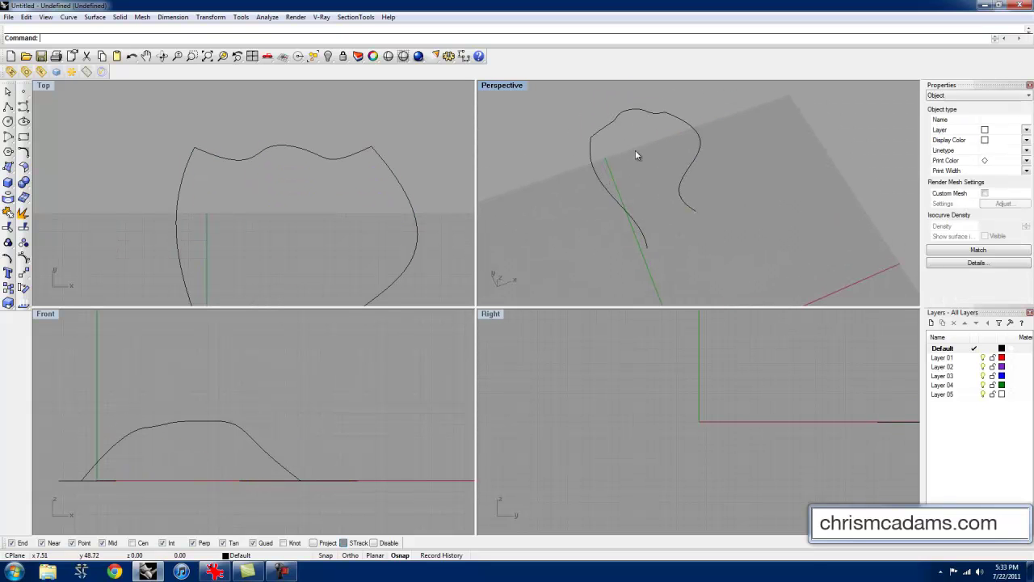